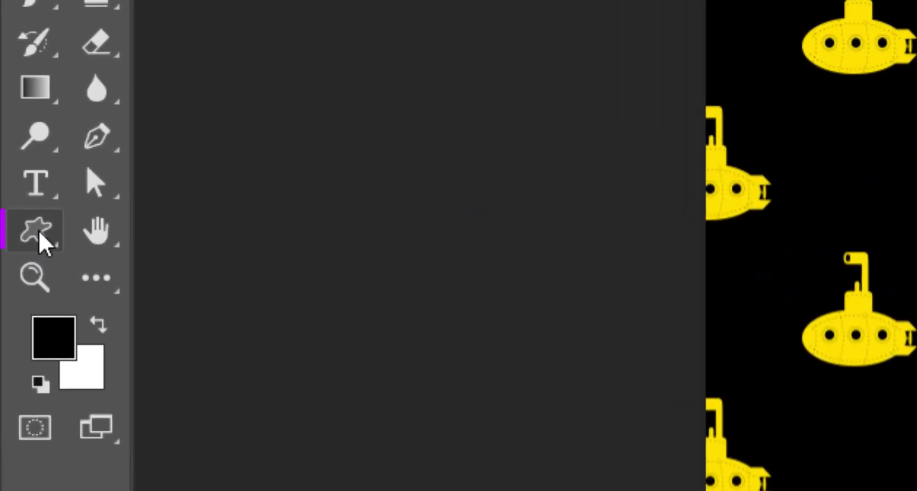
# Show the flyout of shape tools, from Rectangle through Custom Shape
pyautogui.rightClick(40, 241)
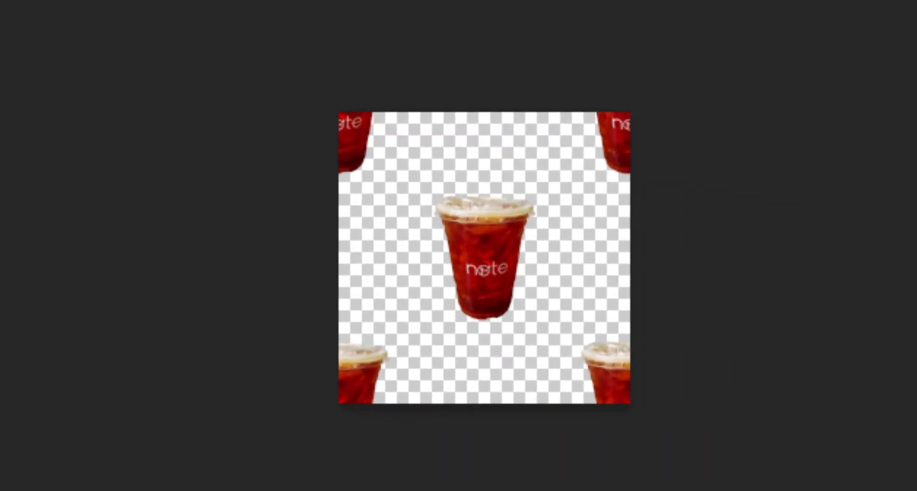
# Zoom into the iced-tea cup tile to inspect it
pyautogui.scroll(3, 483, 258)
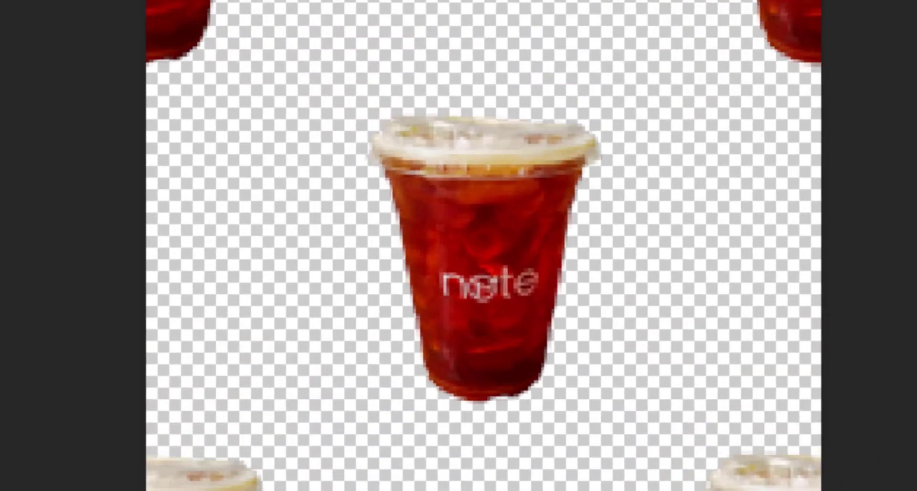
pyautogui.scroll(3, 484, 258)
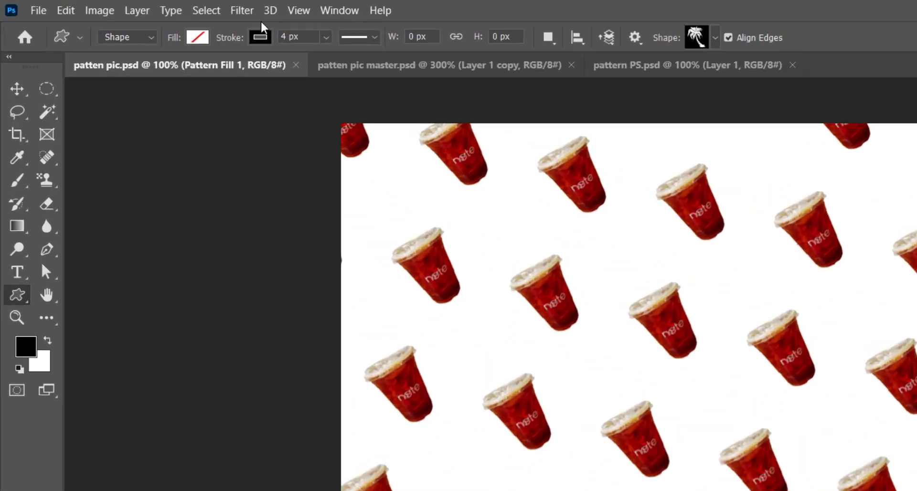
# Create a 1024×768 px Web Minimum document at 100 ppi with artboards off
pyautogui.click(41, 11)
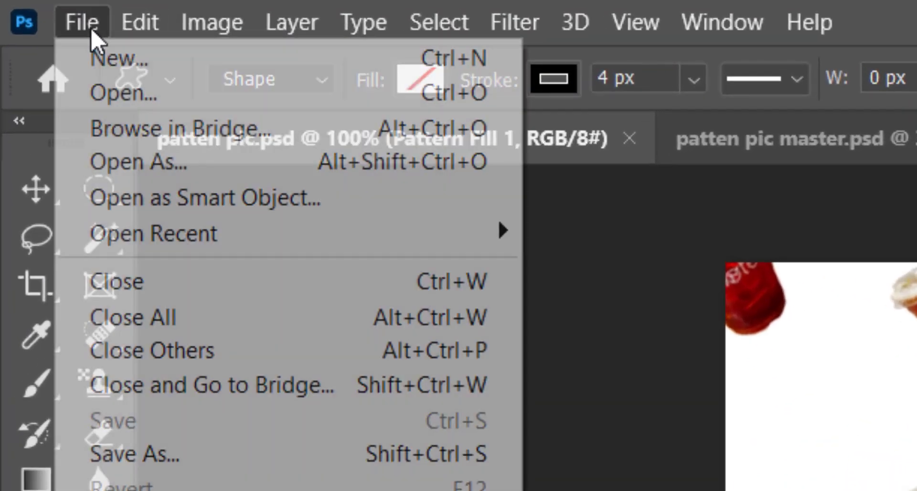
pyautogui.click(92, 60)
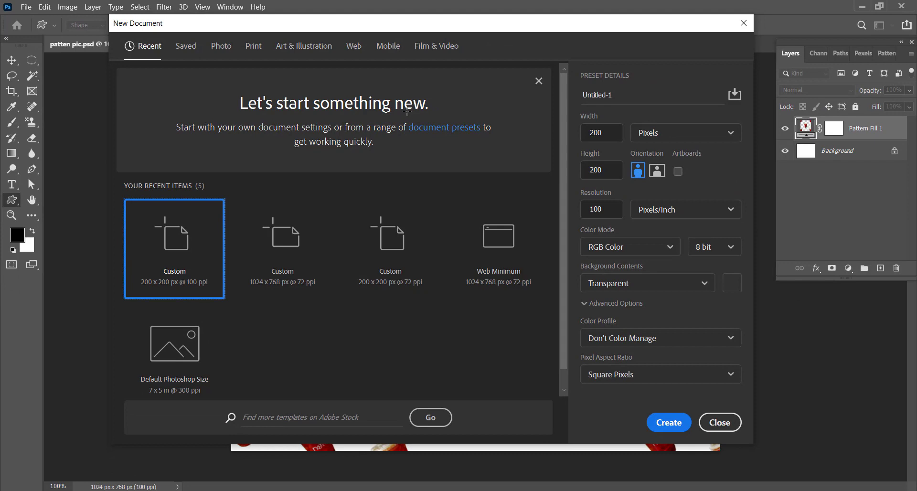
pyautogui.click(254, 53)
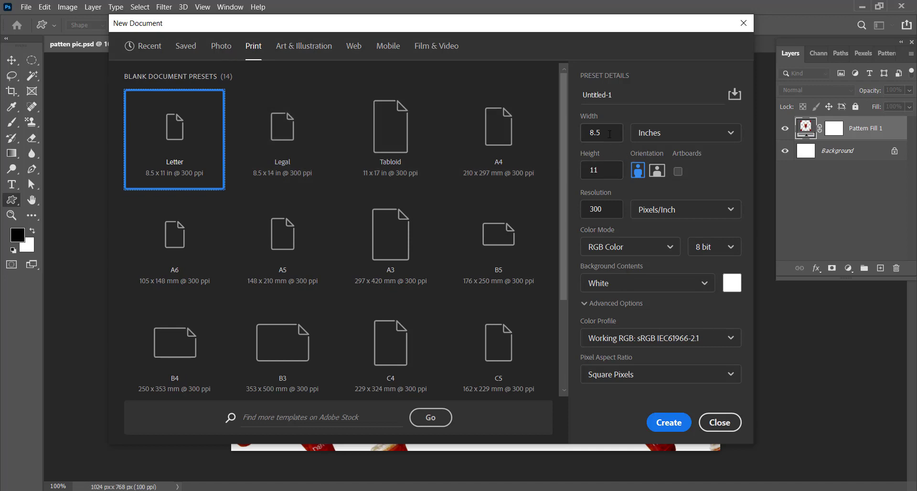
pyautogui.click(360, 53)
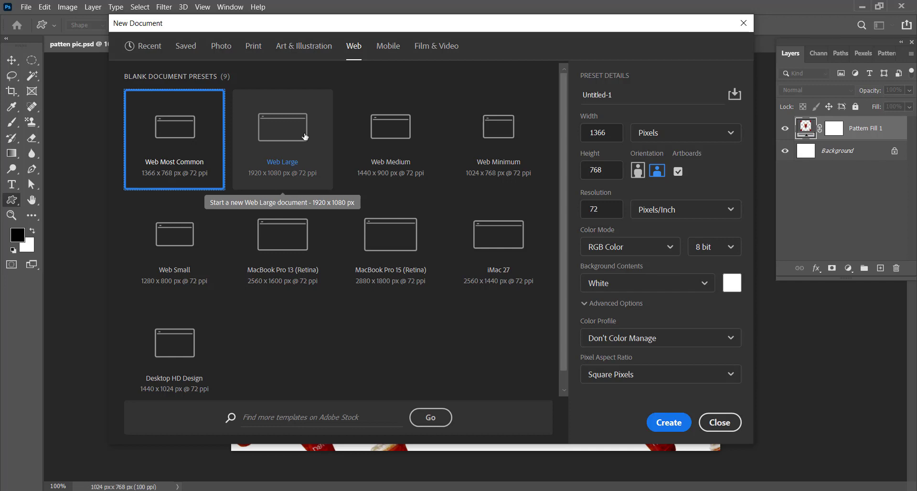
pyautogui.click(386, 46)
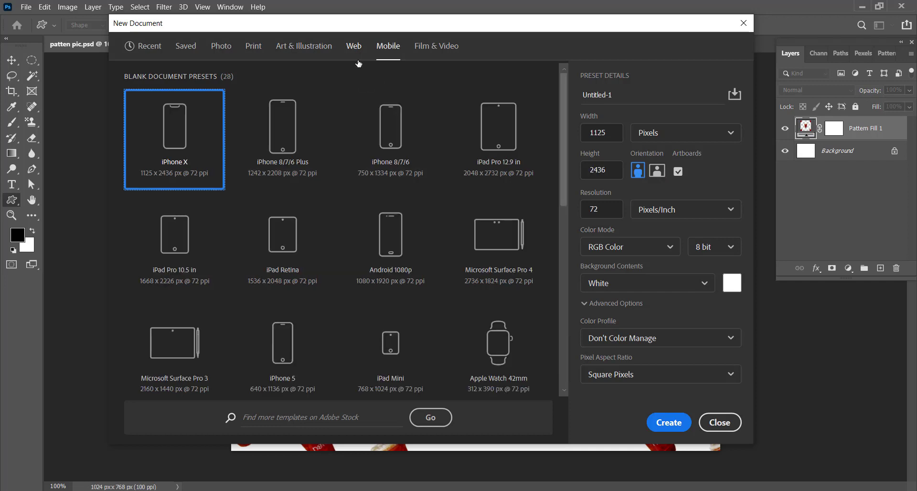
pyautogui.click(357, 47)
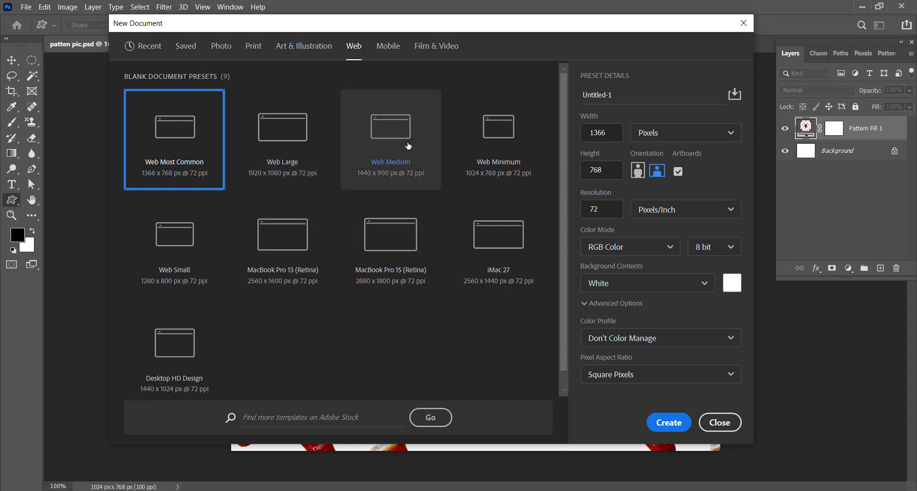
pyautogui.click(483, 137)
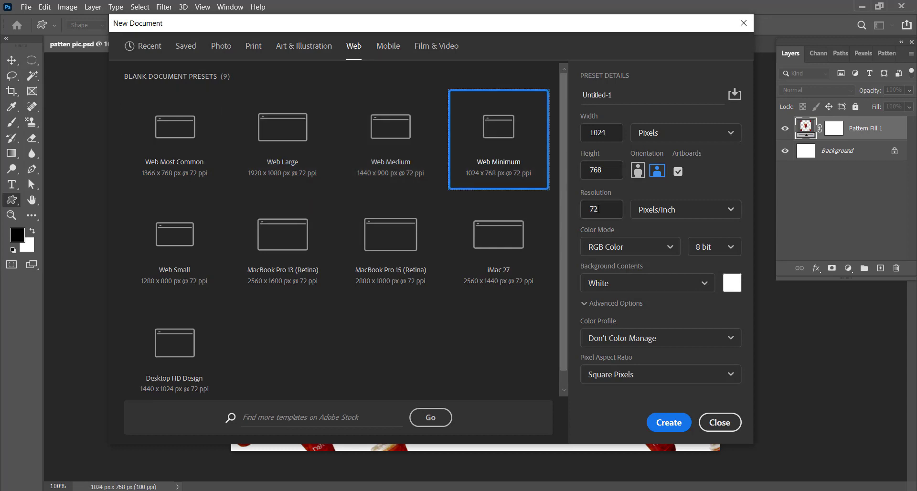
pyautogui.click(678, 171)
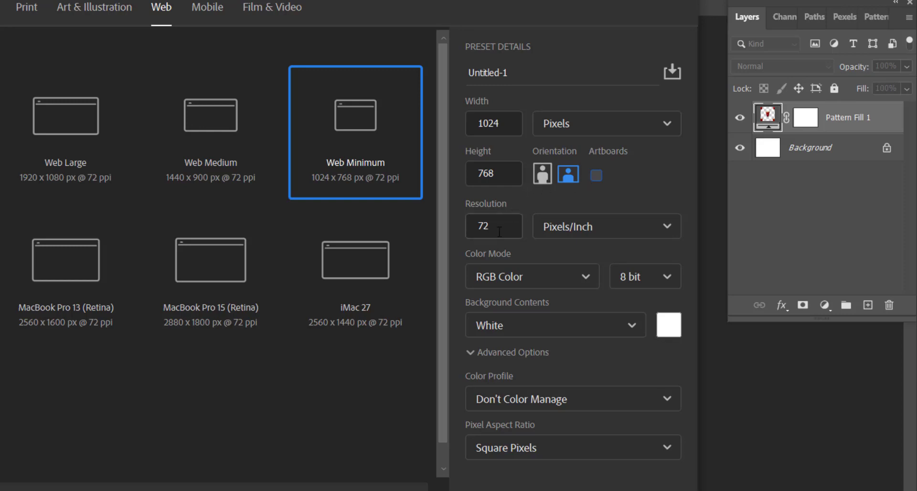
pyautogui.click(499, 231)
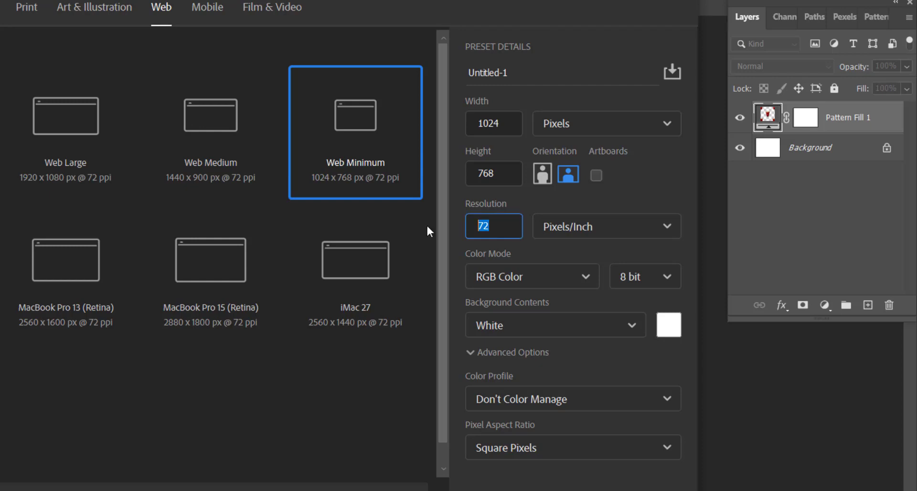
pyautogui.write('100')
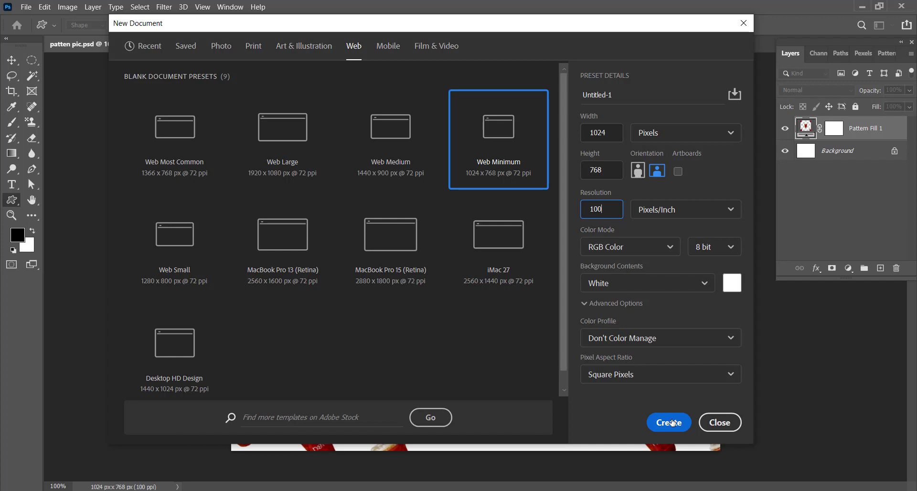
pyautogui.click(672, 423)
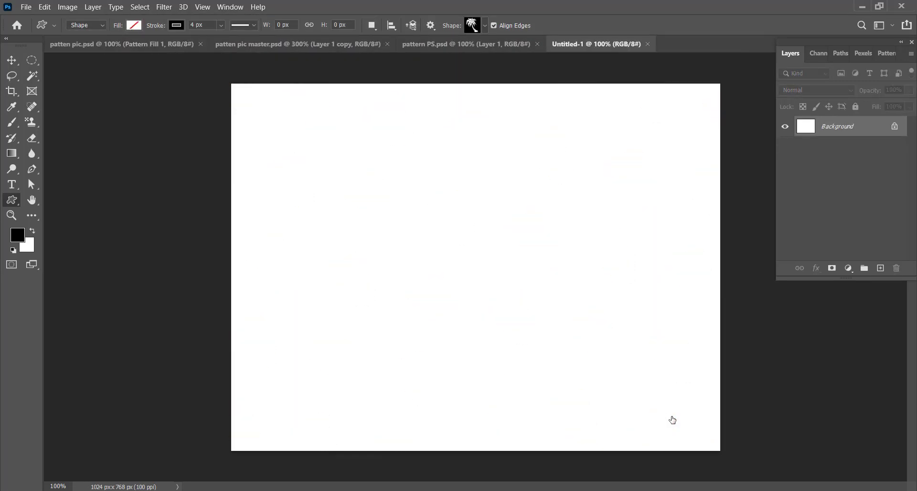
# Glance at the pattern PS.psd document, return to Untitled-1, and open the new-document settings
pyautogui.click(455, 47)
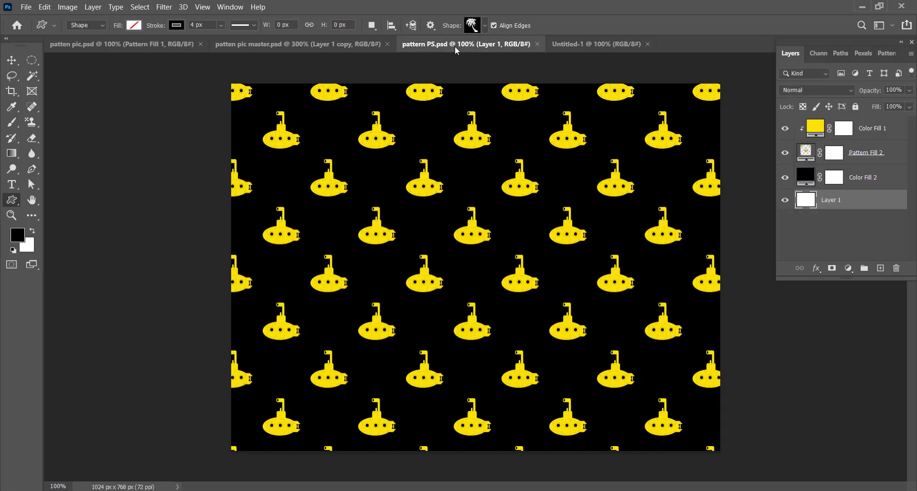
pyautogui.click(583, 45)
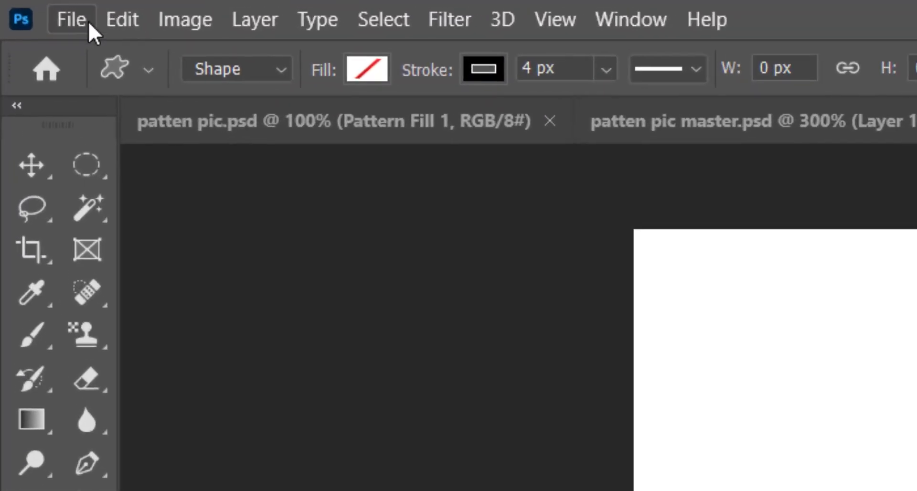
pyautogui.click(88, 22)
pyautogui.click(92, 51)
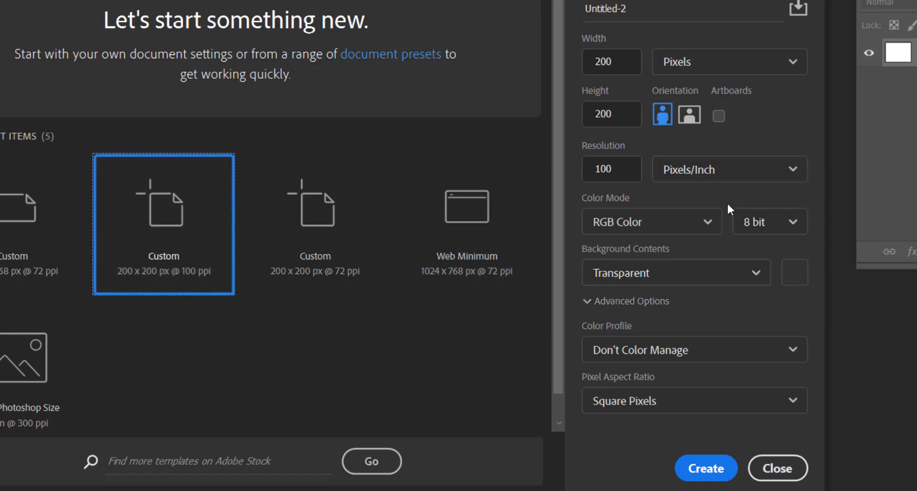
# Keep Transparent background contents and create the 200×200 px Untitled-2 document
pyautogui.click(711, 270)
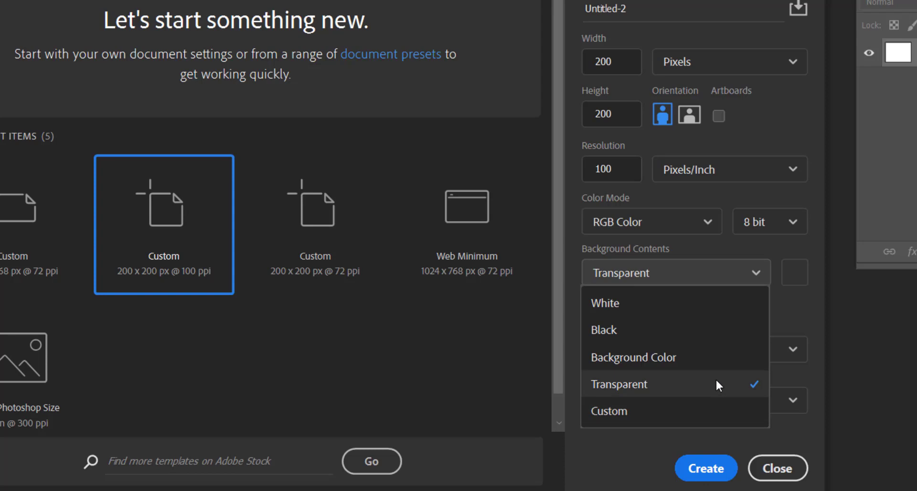
pyautogui.click(716, 382)
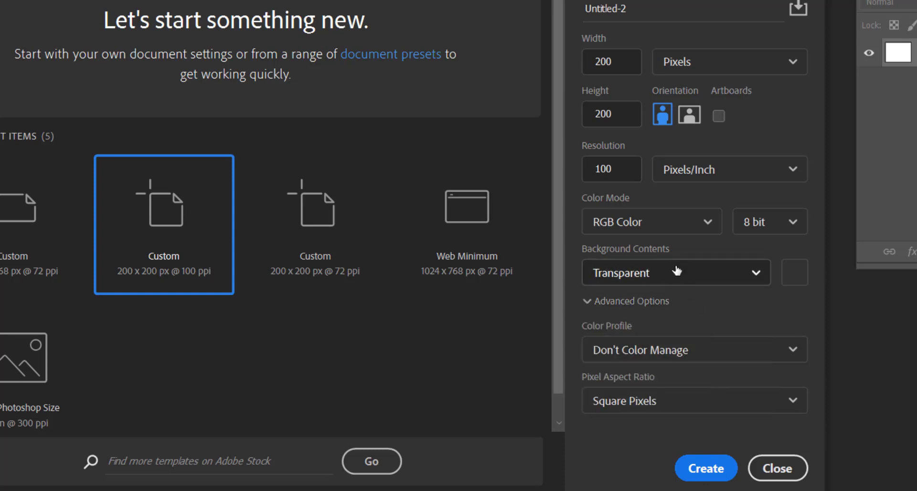
pyautogui.click(712, 466)
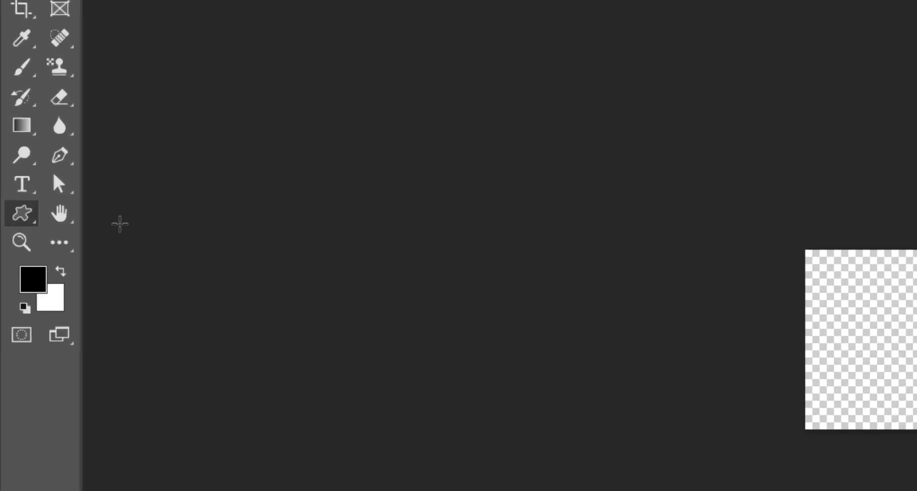
# Select the Custom Shape tool and pick the leaping stag from the Wild Animals group
pyautogui.rightClick(27, 219)
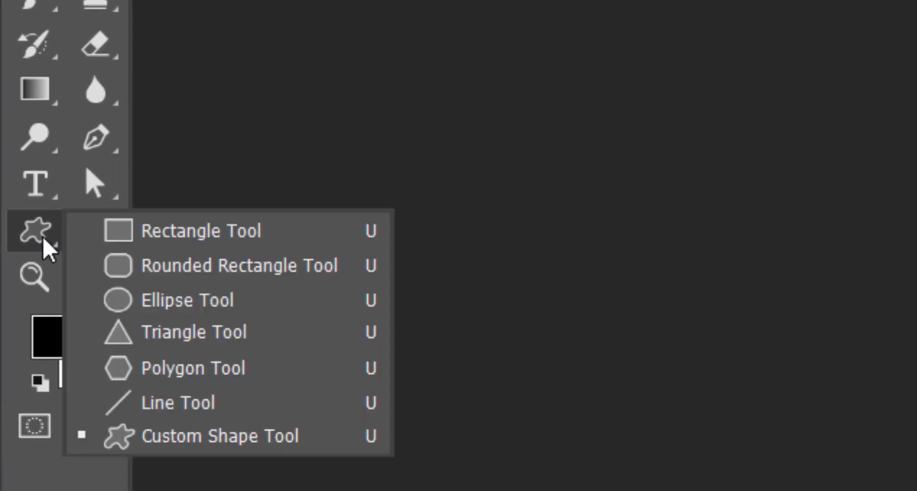
pyautogui.click(215, 435)
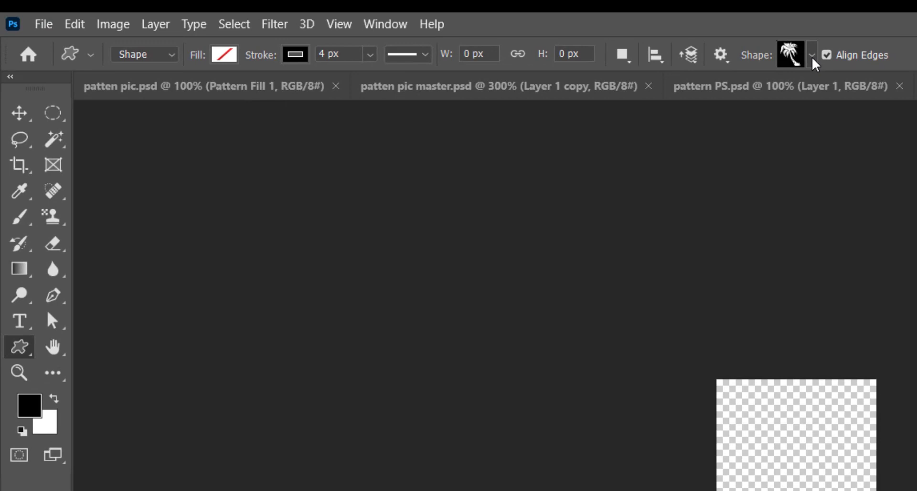
pyautogui.click(813, 57)
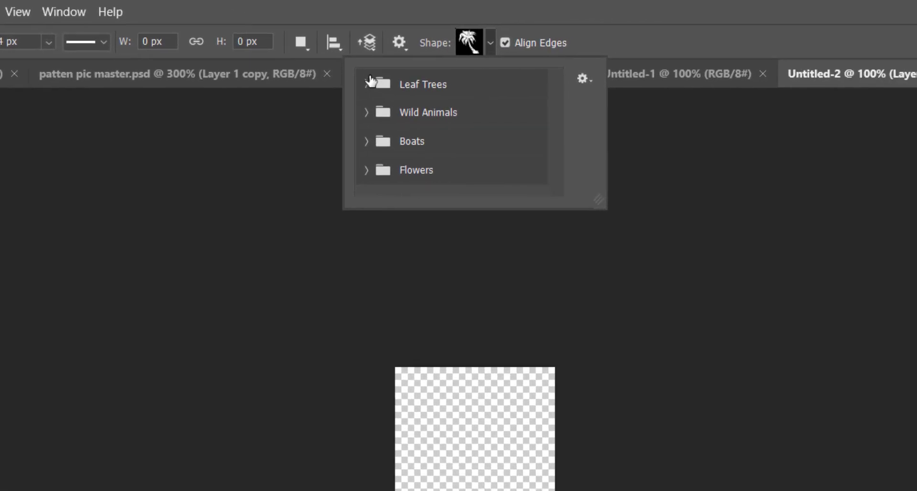
pyautogui.click(368, 84)
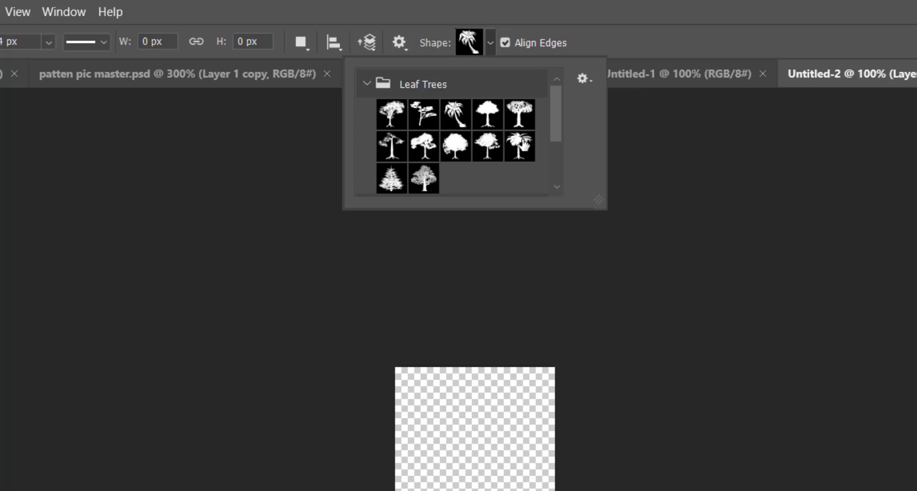
pyautogui.click(367, 86)
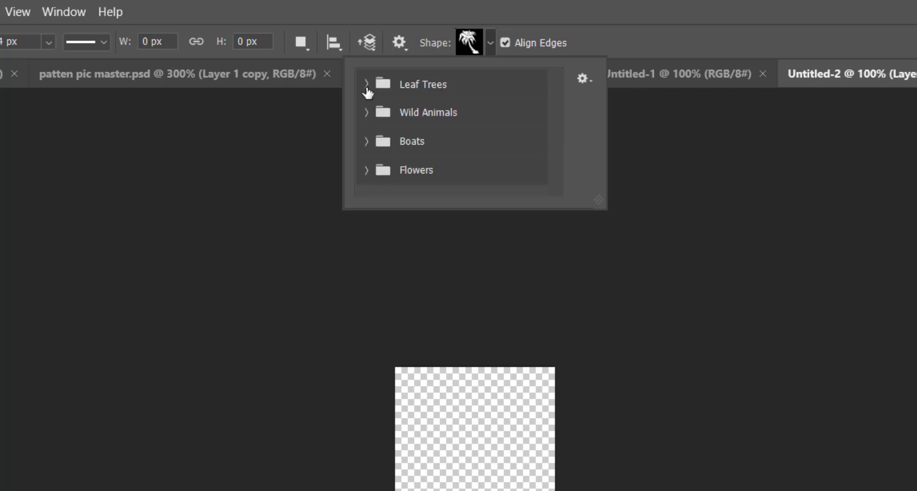
pyautogui.click(367, 85)
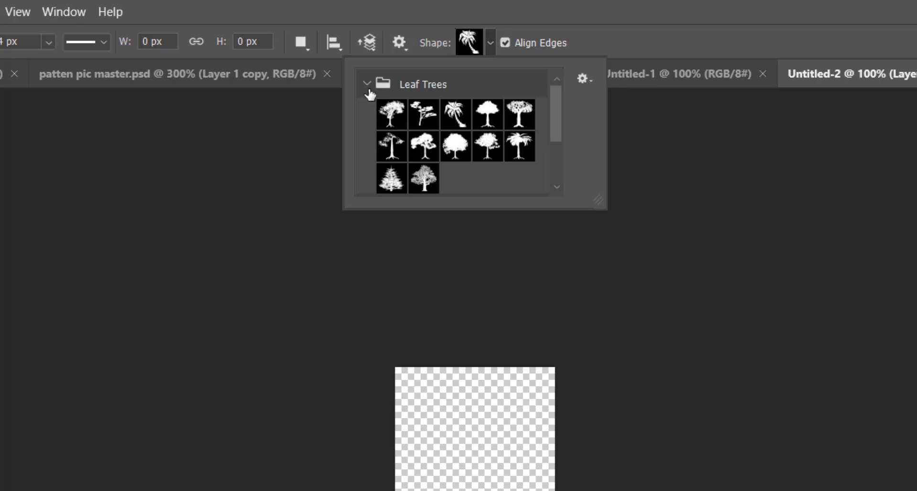
pyautogui.click(368, 84)
pyautogui.click(368, 115)
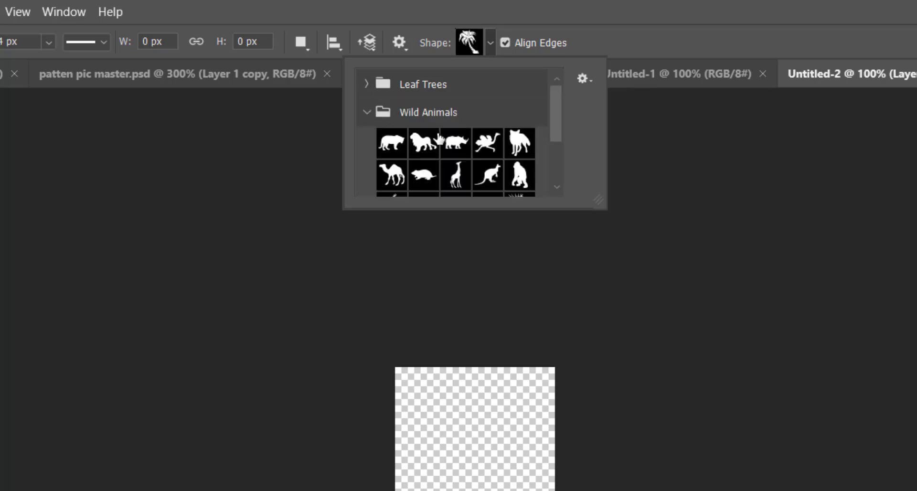
pyautogui.scroll(-1, 454, 145)
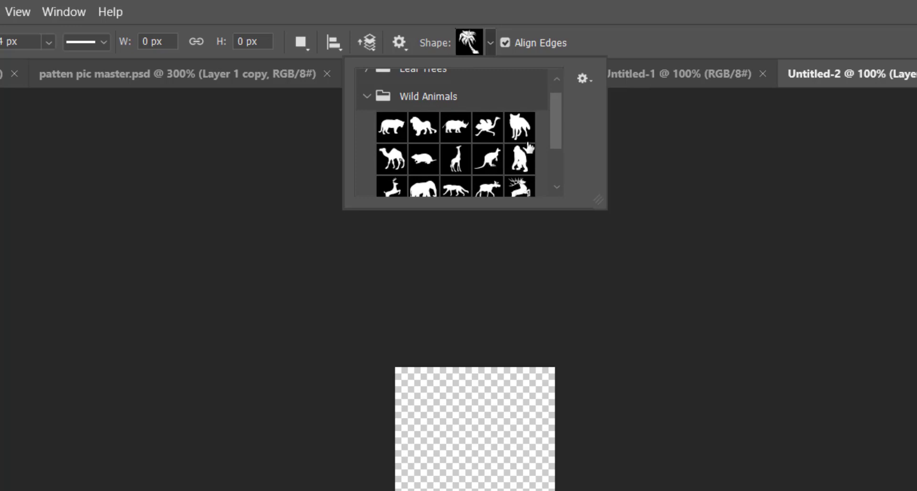
pyautogui.scroll(-1, 529, 150)
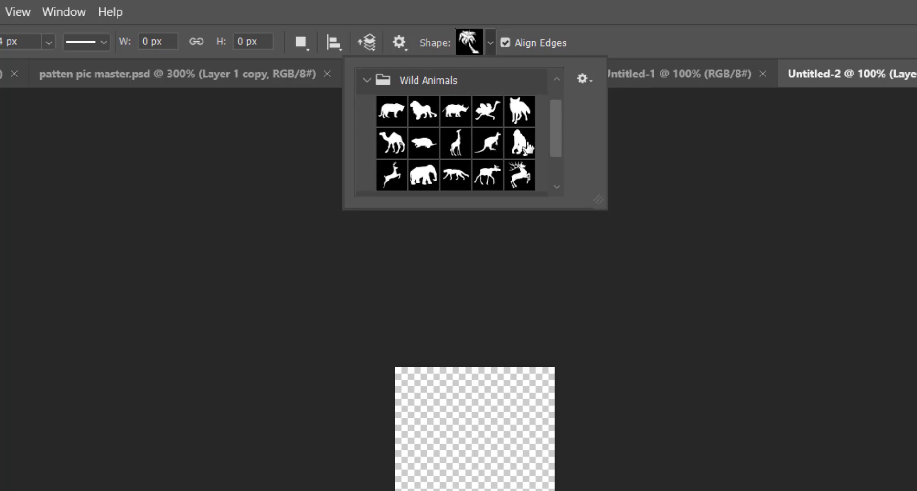
pyautogui.click(523, 173)
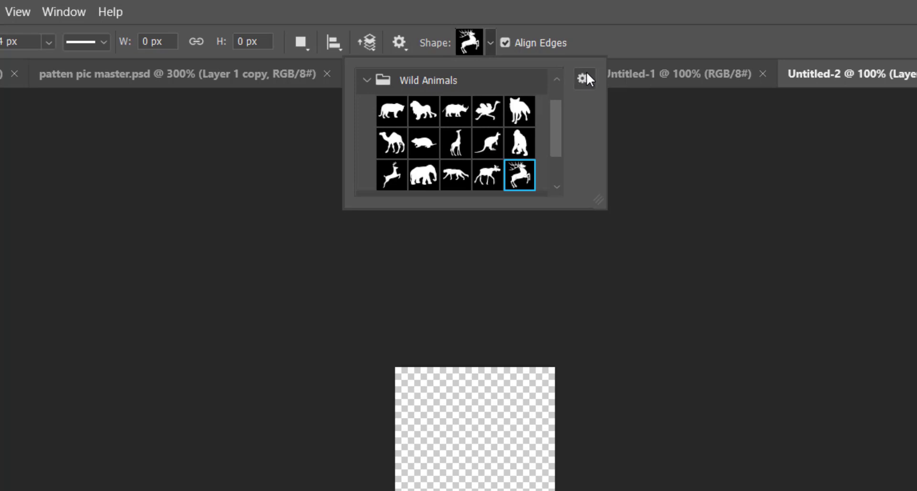
# Try the shape picker's view options, ending on large thumbnails, and close the picker
pyautogui.click(582, 78)
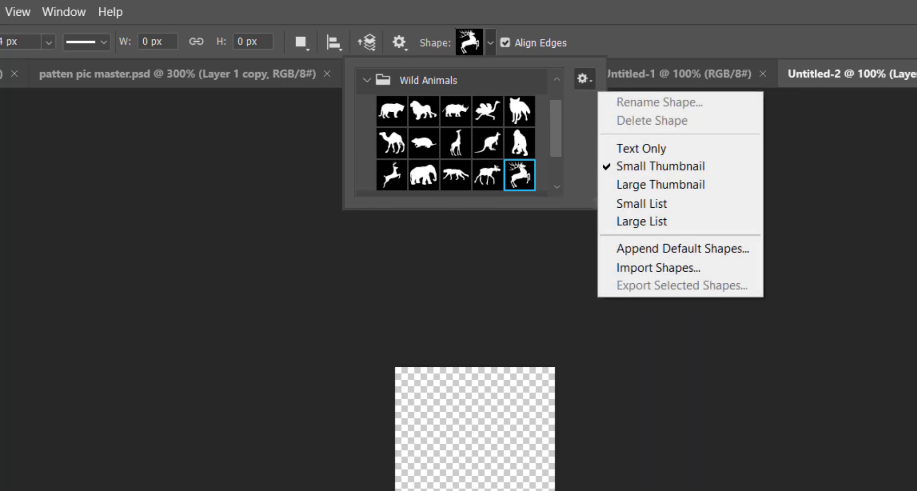
pyautogui.click(545, 112)
pyautogui.click(636, 97)
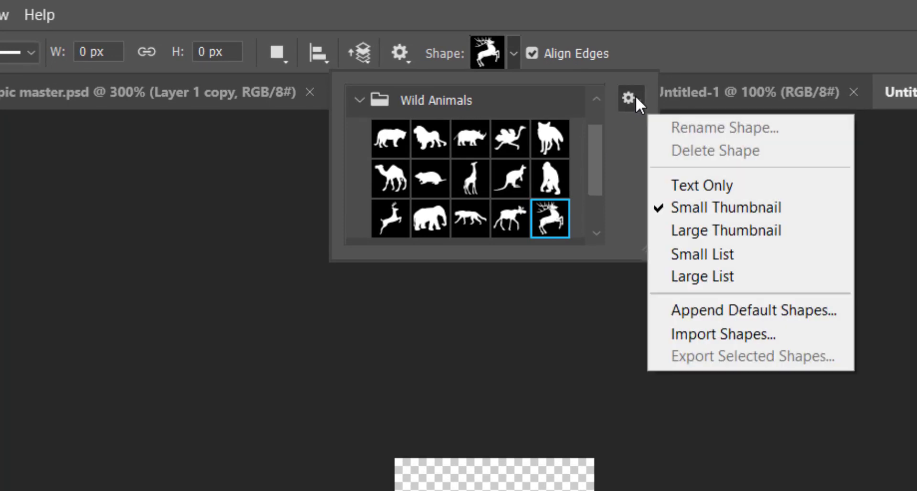
pyautogui.click(723, 231)
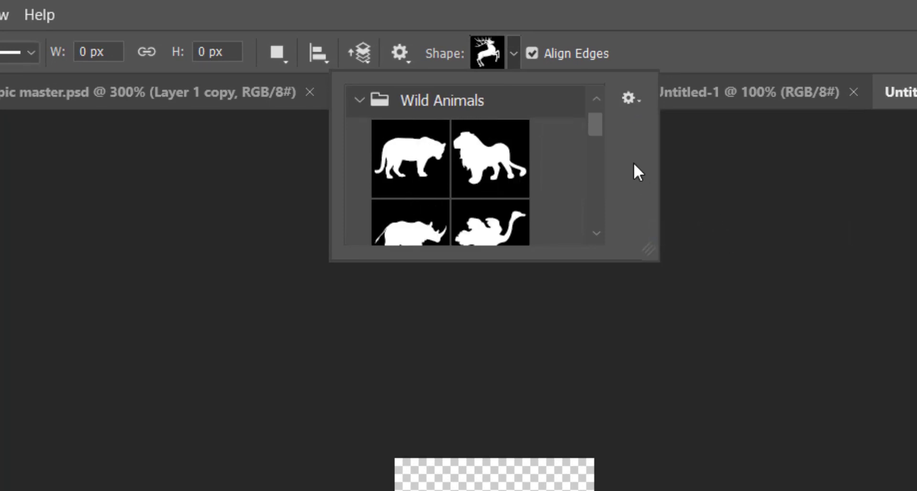
pyautogui.click(626, 102)
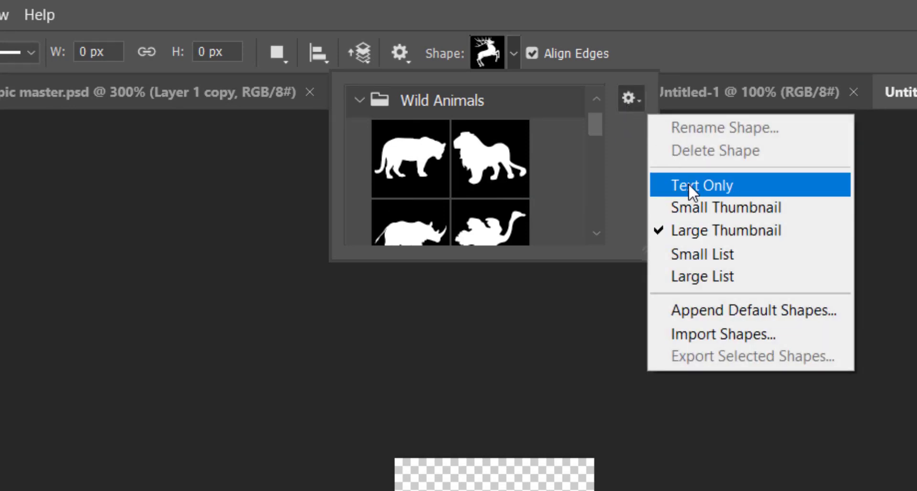
pyautogui.click(678, 252)
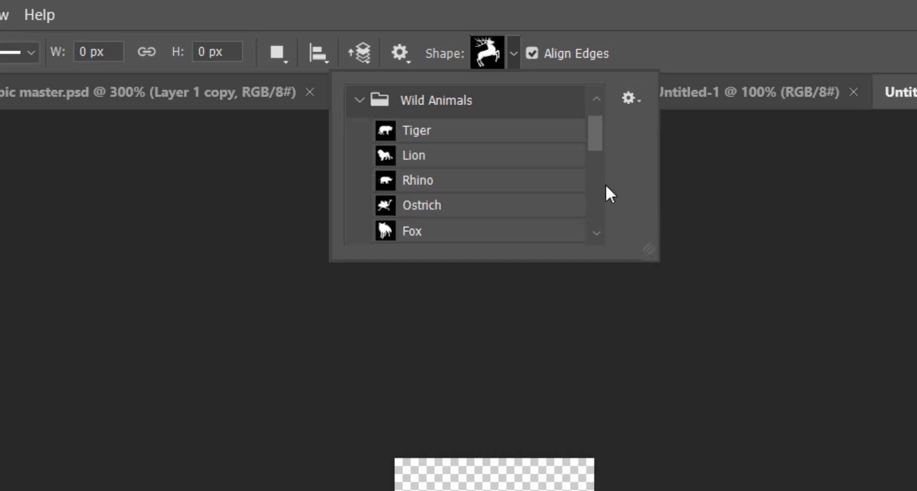
pyautogui.click(637, 95)
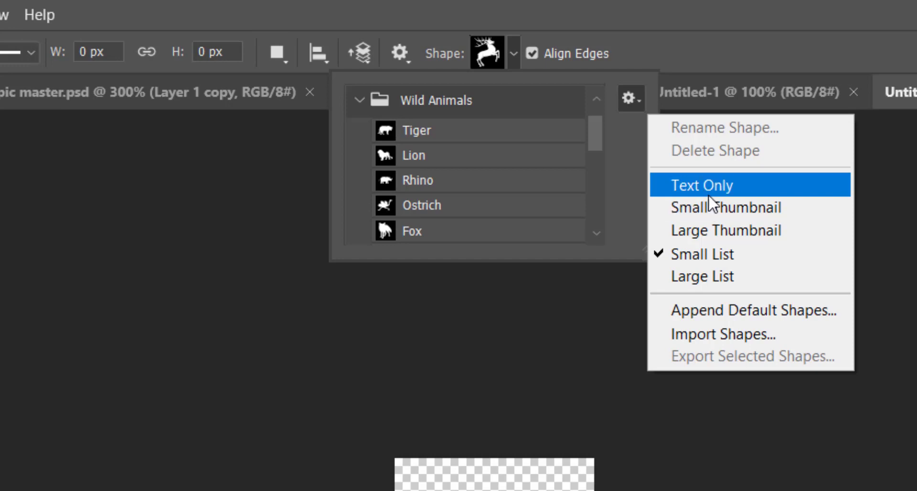
pyautogui.click(704, 230)
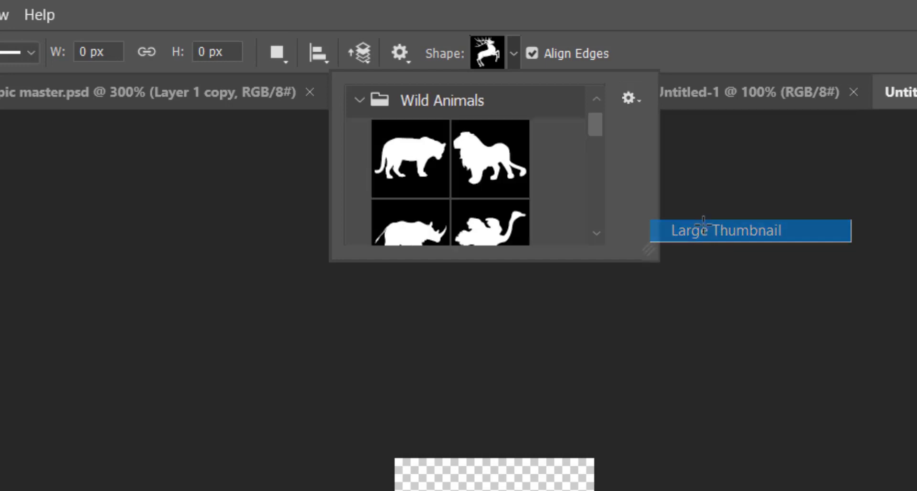
pyautogui.moveTo(593, 126); pyautogui.dragTo(593, 202)
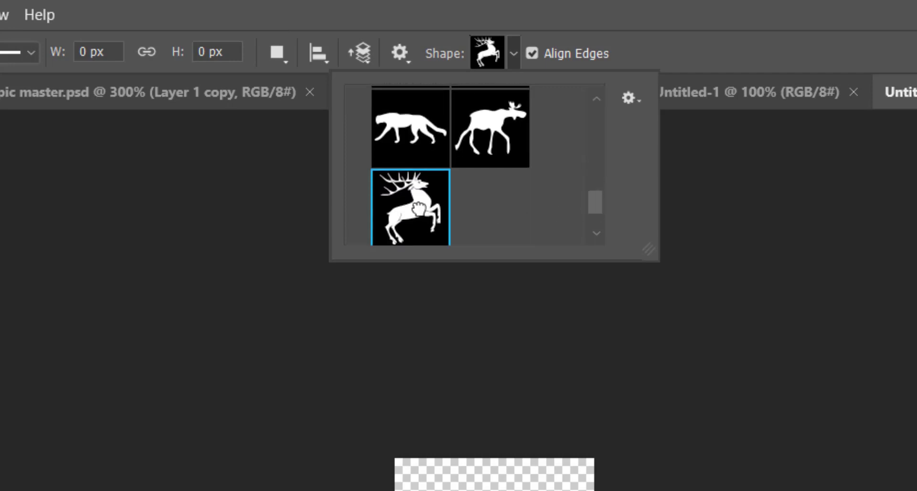
pyautogui.click(130, 1)
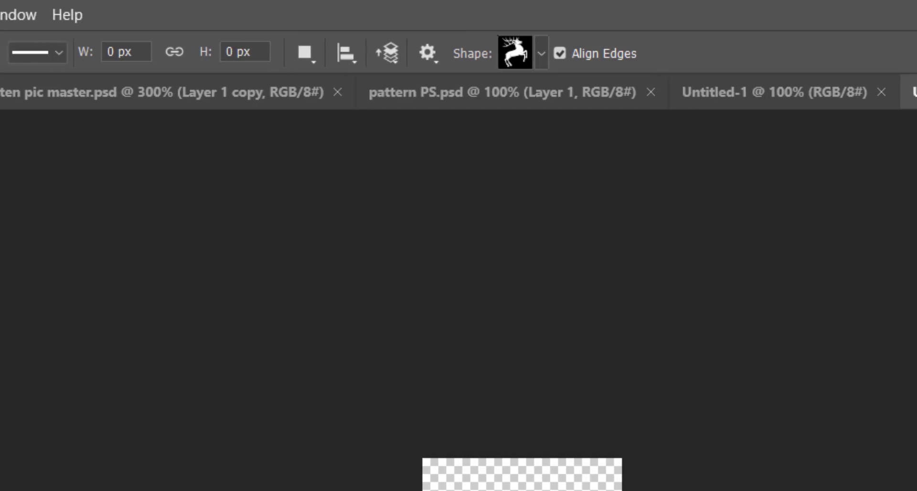
# Remove the stag shape's stroke colour
pyautogui.click(284, 57)
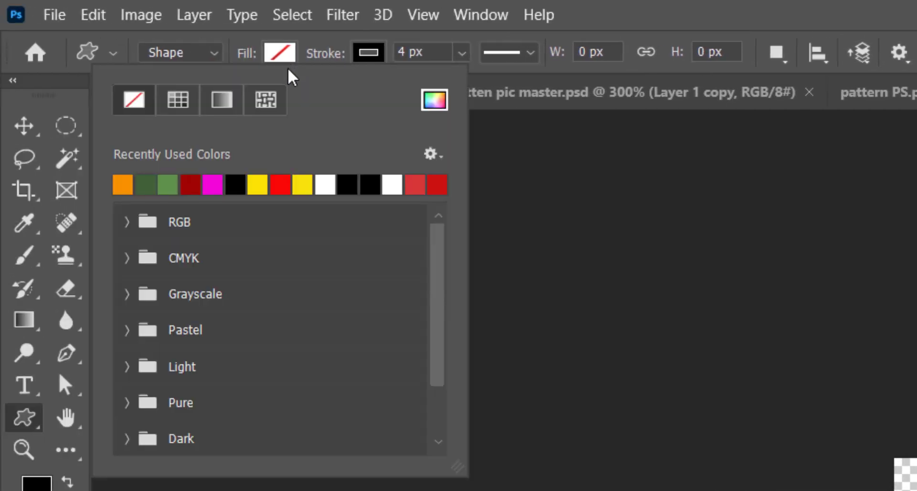
pyautogui.click(207, 184)
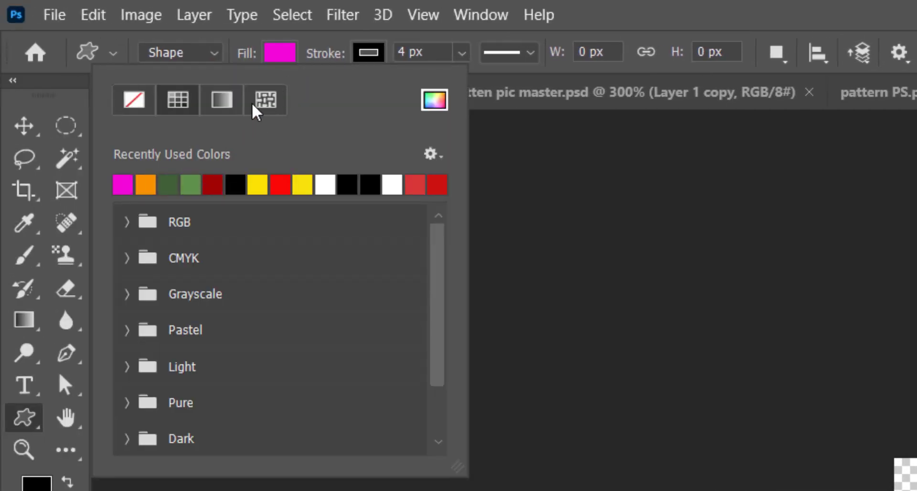
pyautogui.click(377, 58)
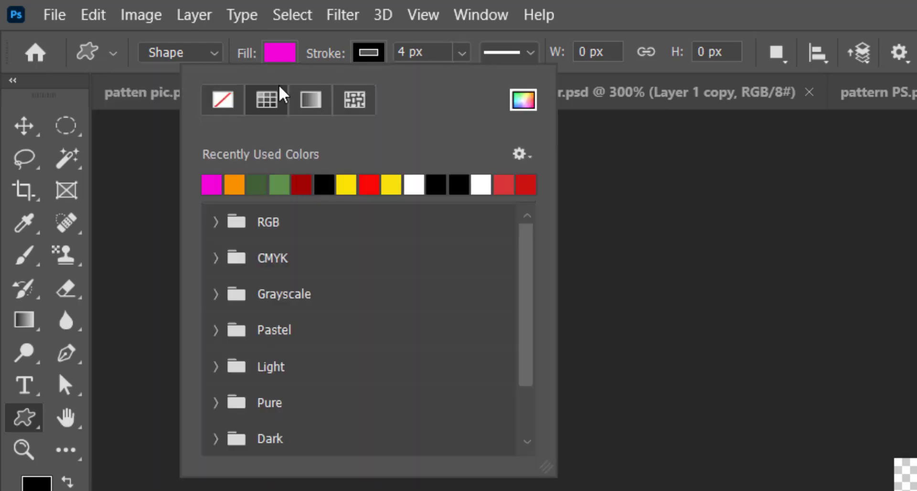
pyautogui.click(213, 106)
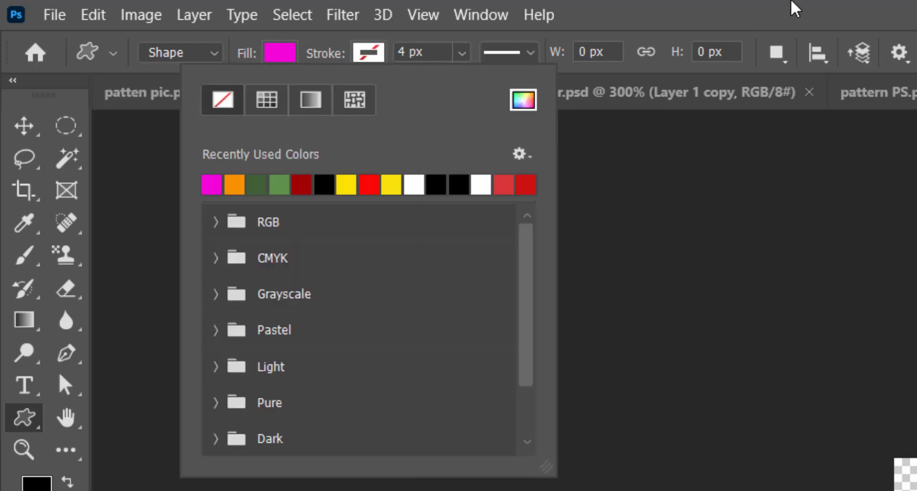
pyautogui.click(769, 12)
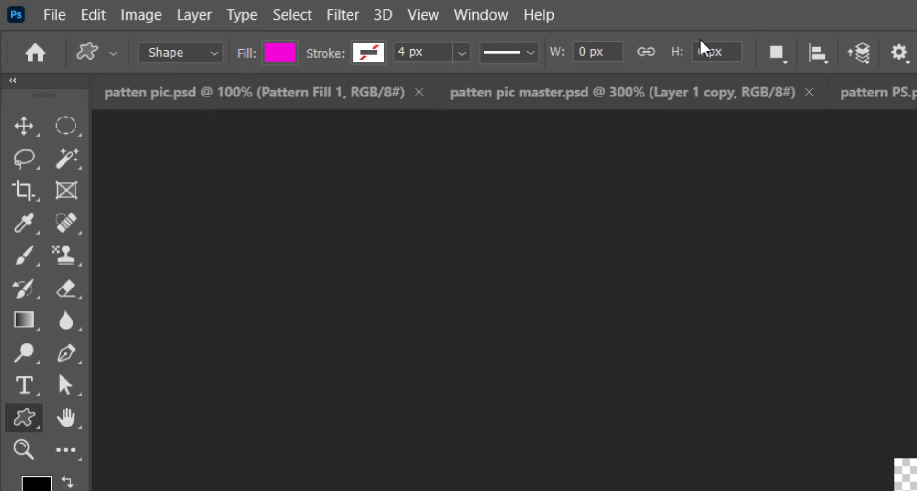
# Set the shape fill to dark gold a08105 in the Color Picker
pyautogui.click(282, 53)
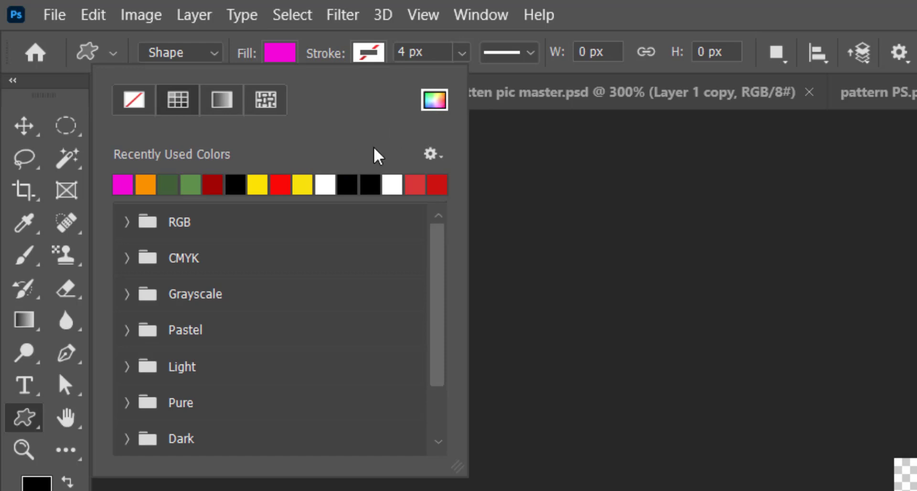
pyautogui.click(435, 103)
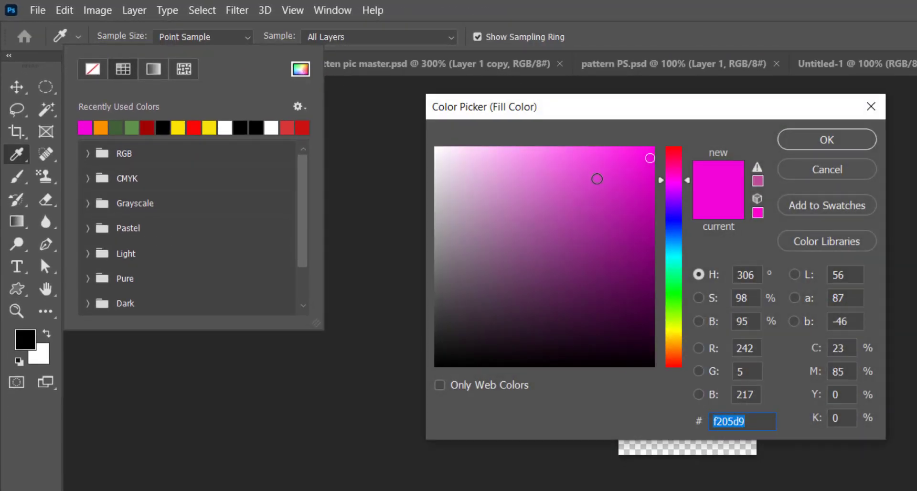
pyautogui.click(671, 230)
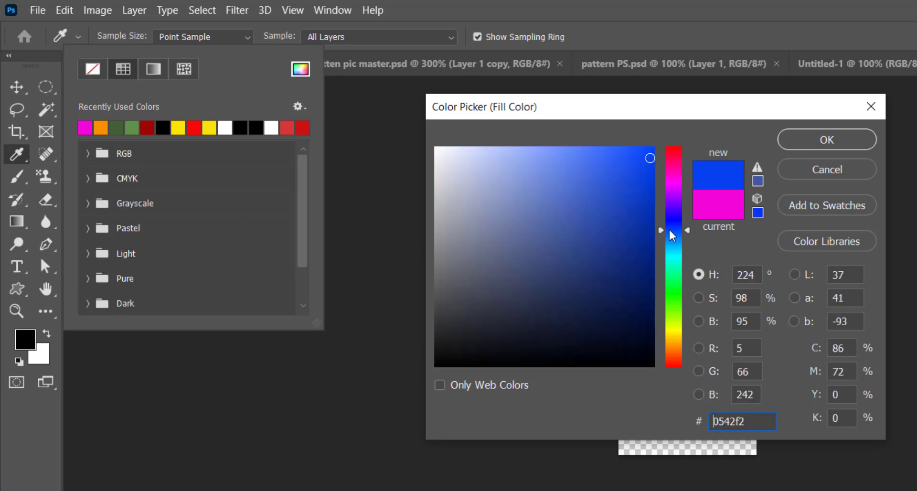
pyautogui.moveTo(673, 235); pyautogui.dragTo(666, 338)
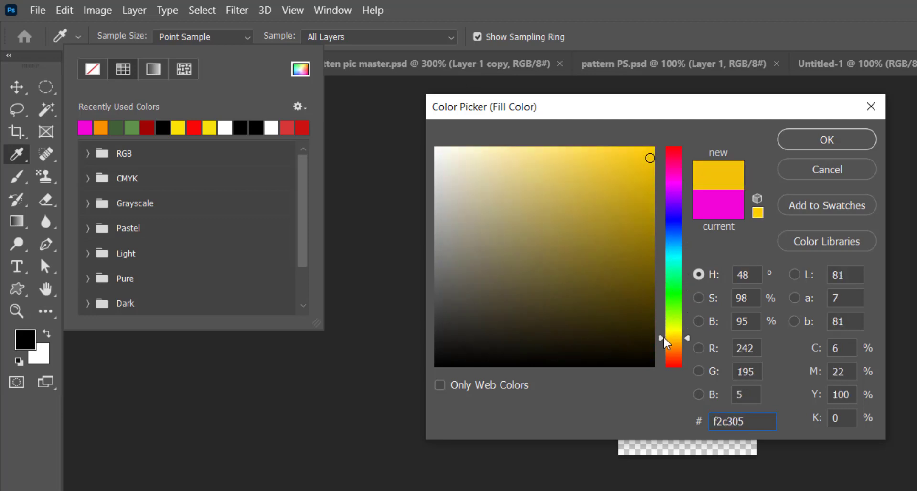
pyautogui.click(644, 200)
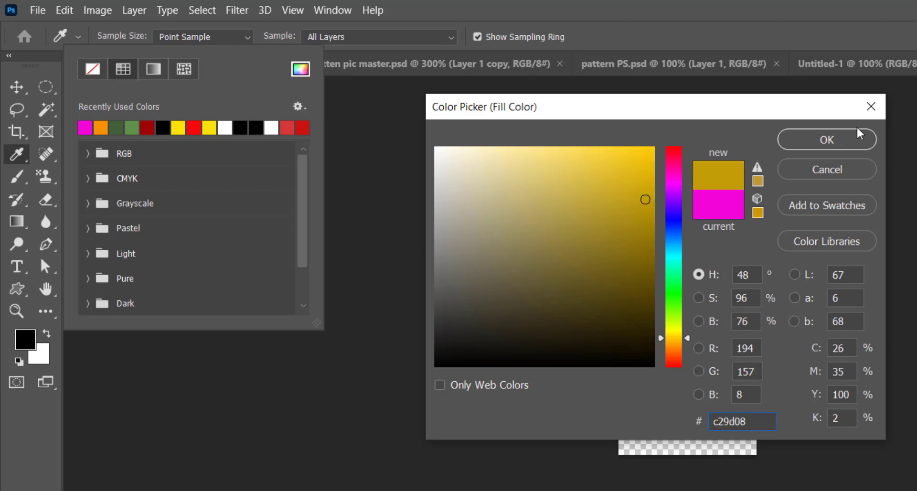
pyautogui.click(646, 228)
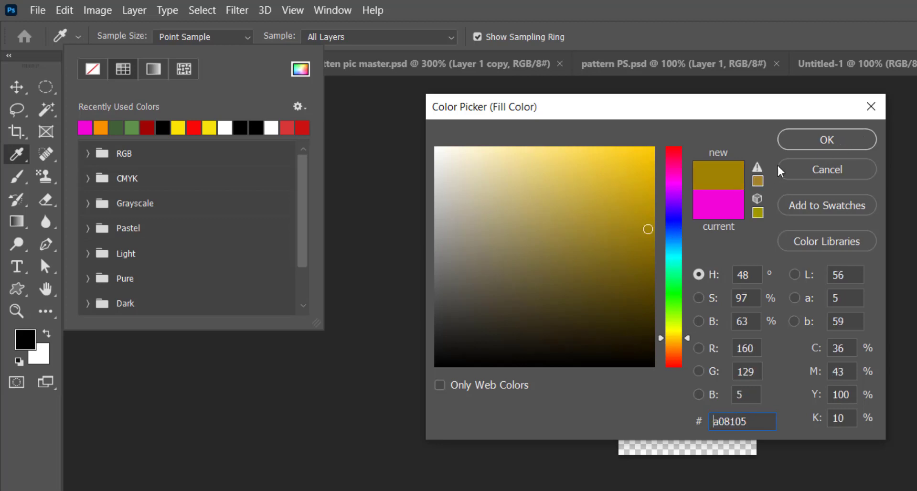
pyautogui.click(802, 143)
pyautogui.press('Escape')
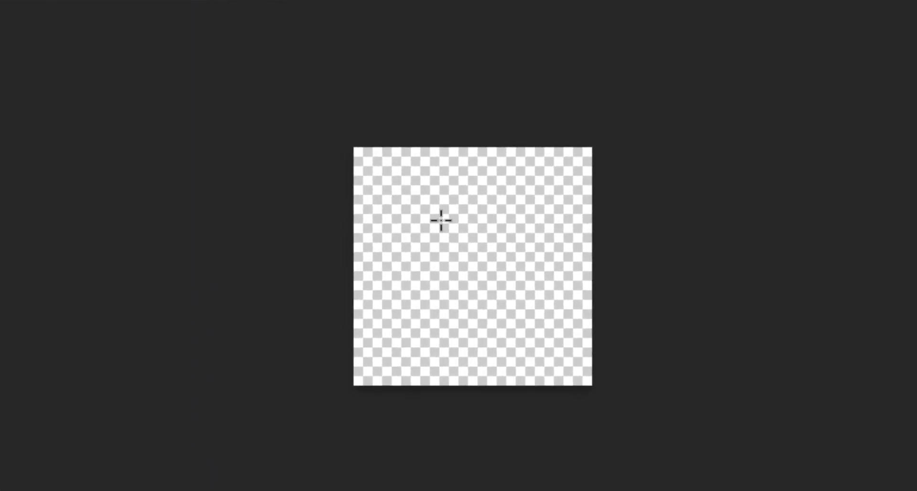
# Draw the dark gold stag on the zoomed-in canvas and nudge it toward the centre
pyautogui.hotkey('ctrl', '+')
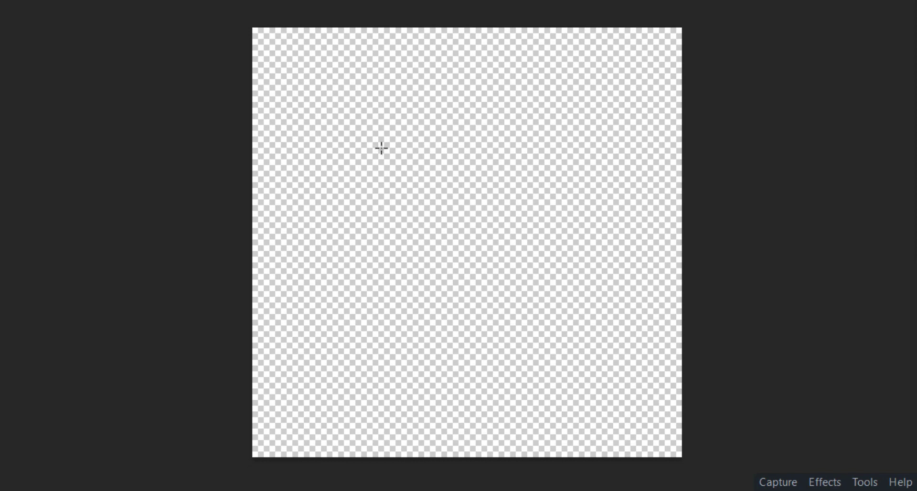
pyautogui.moveTo(376, 142); pyautogui.dragTo(604, 381)
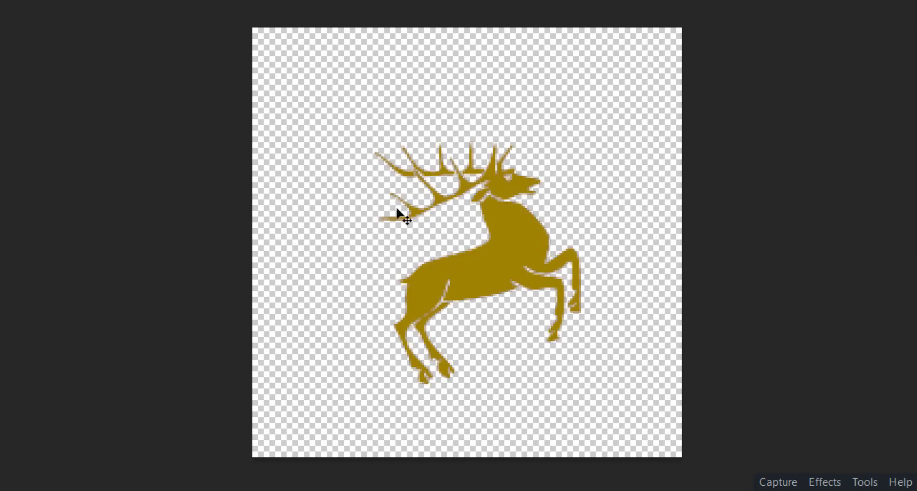
pyautogui.moveTo(510, 239); pyautogui.dragTo(483, 218)
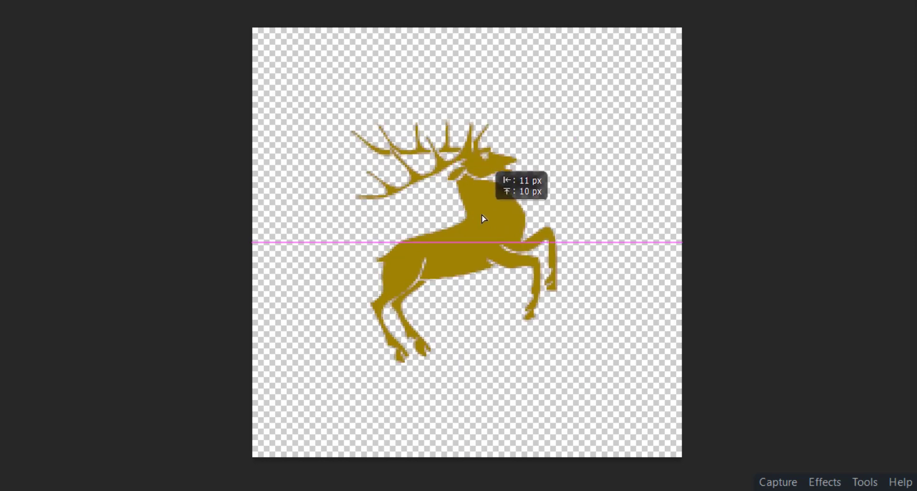
pyautogui.moveTo(484, 219); pyautogui.dragTo(495, 220)
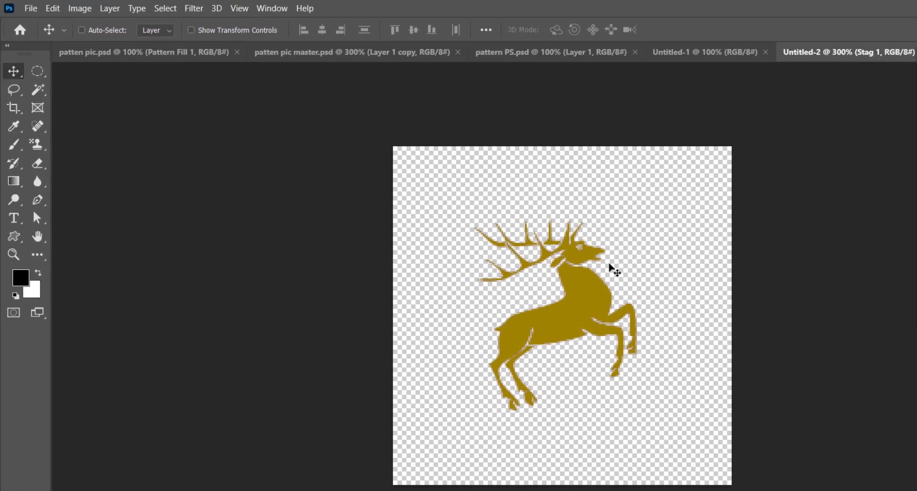
# Select all and align the stag to the canvas's horizontal centre
pyautogui.click(166, 8)
pyautogui.click(170, 23)
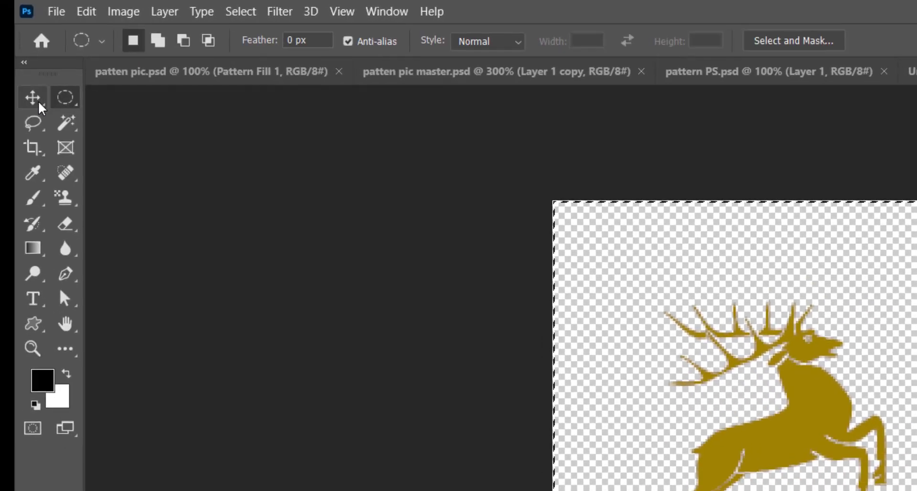
pyautogui.click(33, 97)
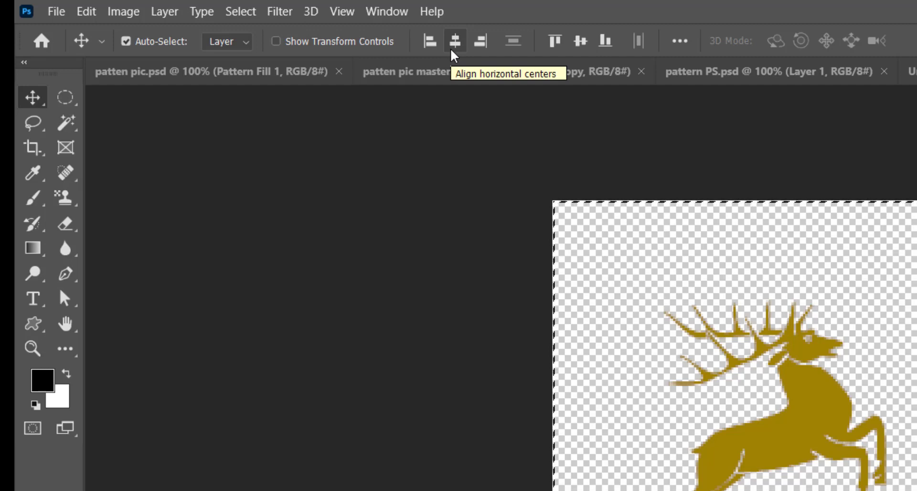
pyautogui.click(452, 51)
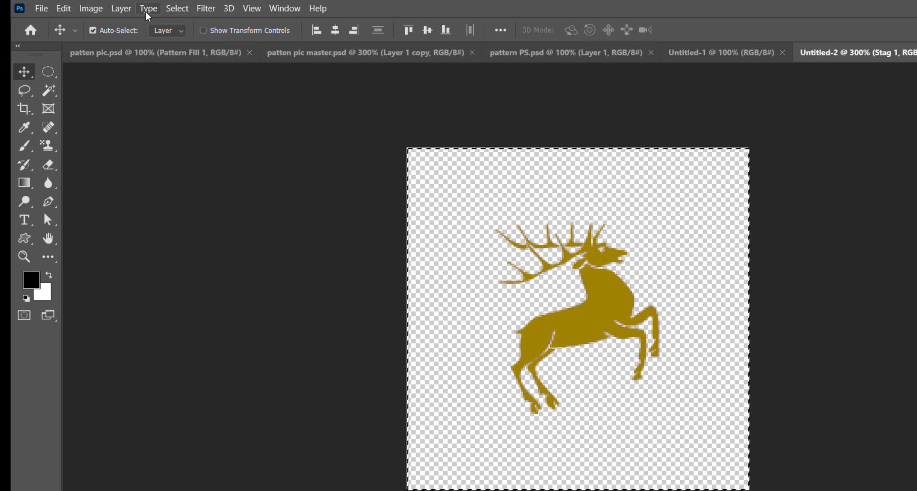
# Deselect and duplicate the stag layer as Stag 1 copy
pyautogui.click(177, 9)
pyautogui.click(185, 35)
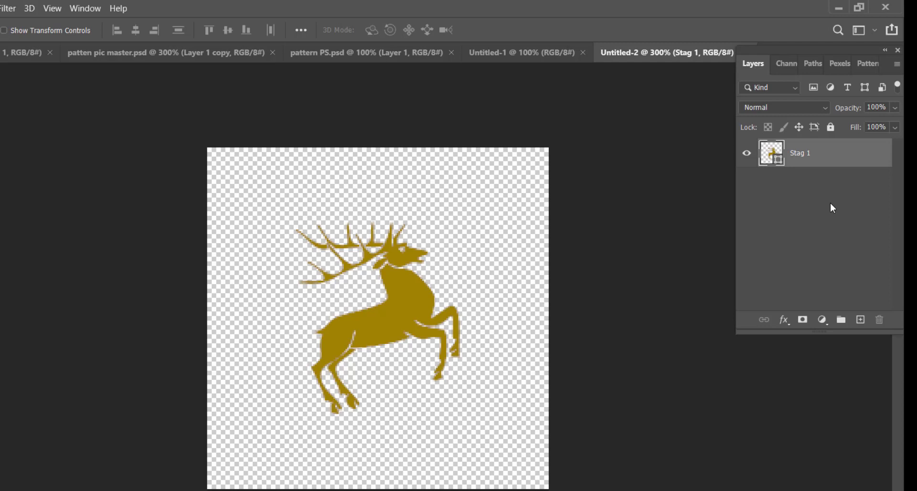
pyautogui.hotkey('ctrl', 'j')
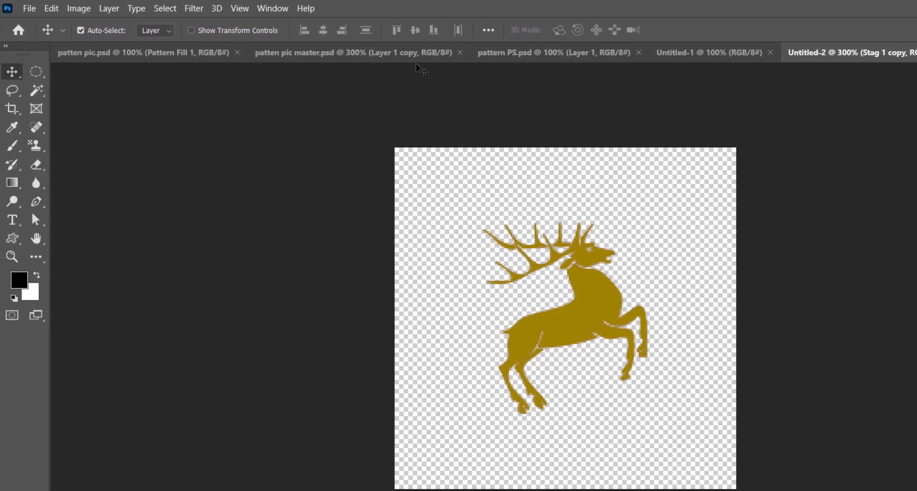
# Rasterize Stag 1 copy and apply Offset +100 px horizontal and vertical with Wrap Around
pyautogui.click(195, 10)
pyautogui.moveTo(233, 317)
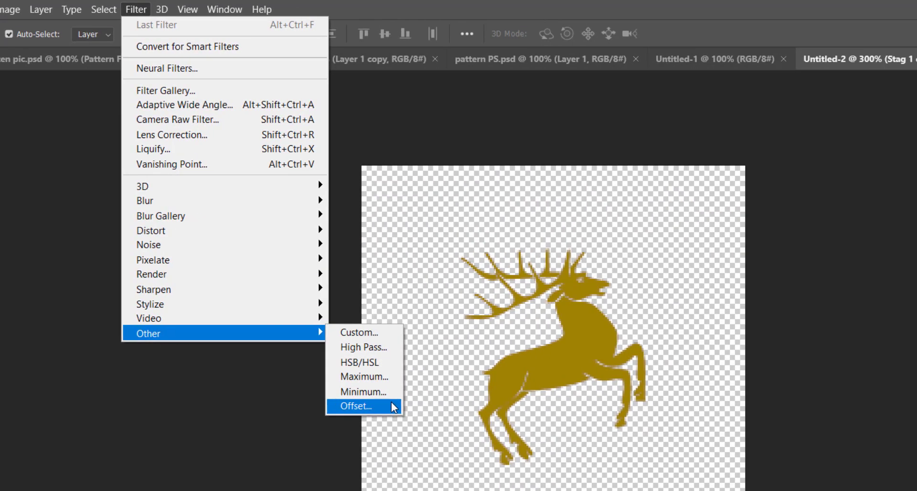
pyautogui.click(442, 405)
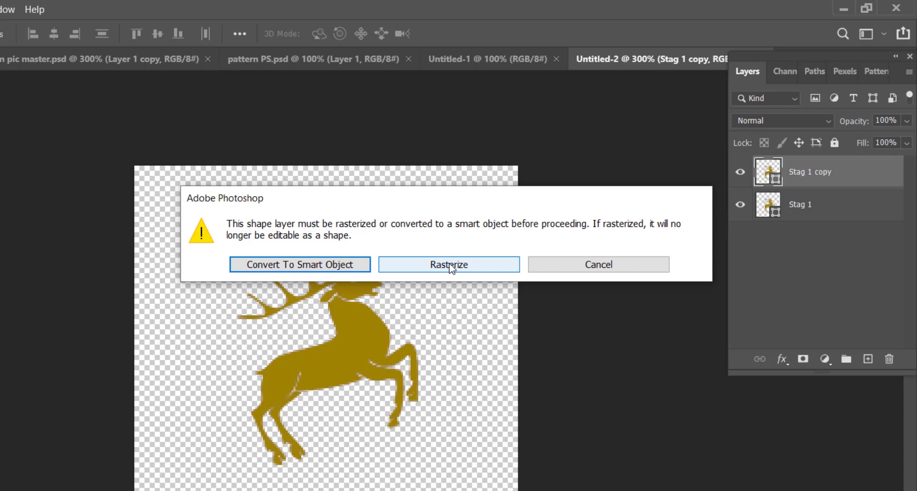
pyautogui.click(449, 265)
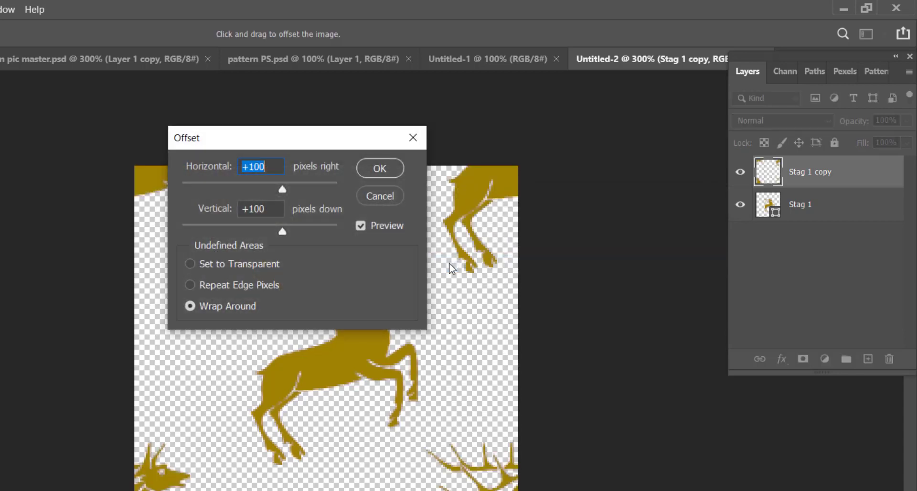
pyautogui.moveTo(292, 144); pyautogui.dragTo(573, 252)
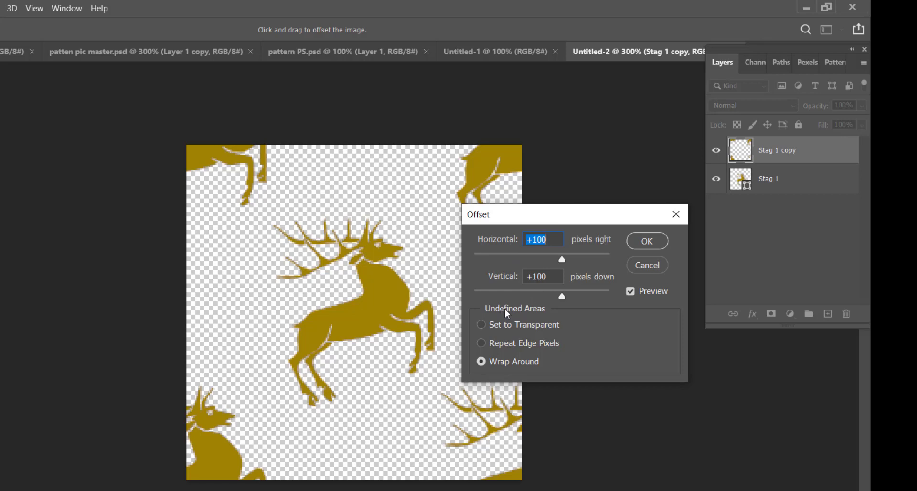
pyautogui.click(524, 325)
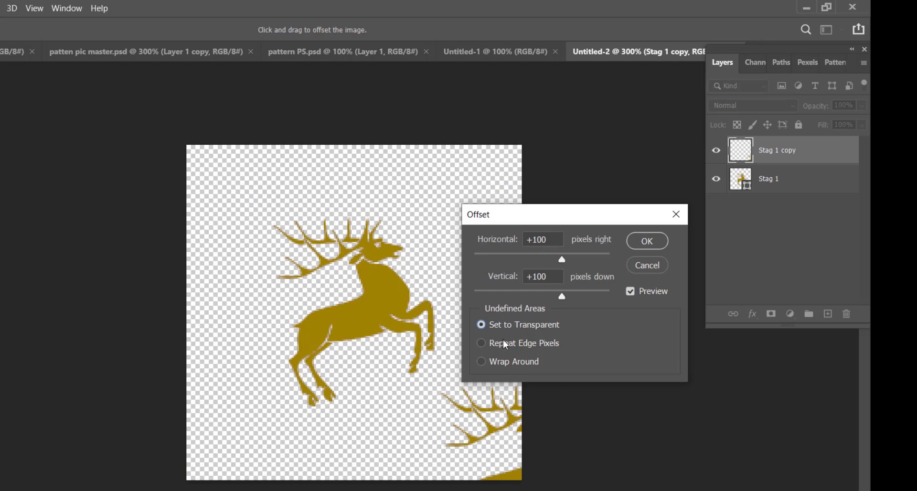
pyautogui.click(485, 361)
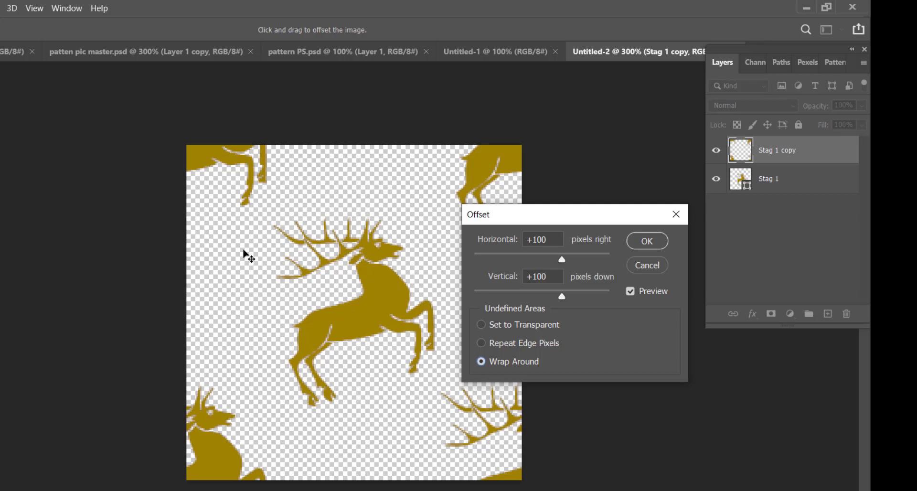
pyautogui.click(641, 242)
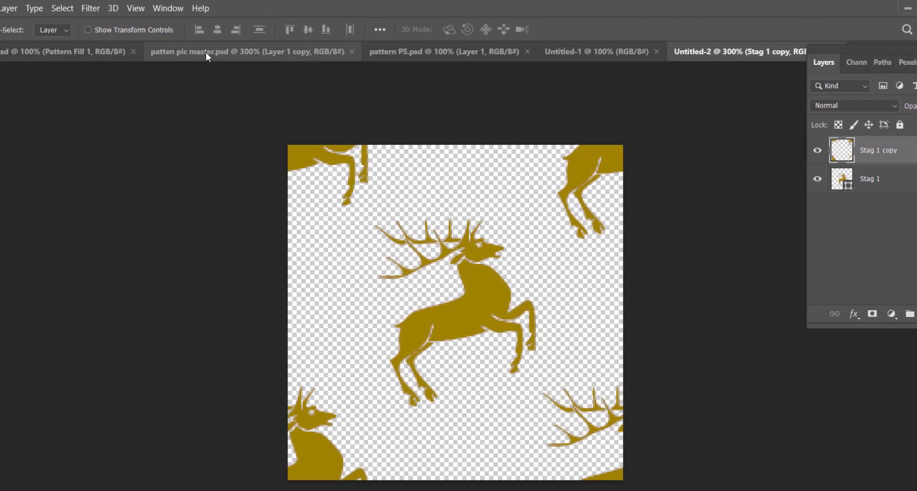
# Define the wrapped stag tile as a new pattern named 'กวาง'
pyautogui.click(50, 8)
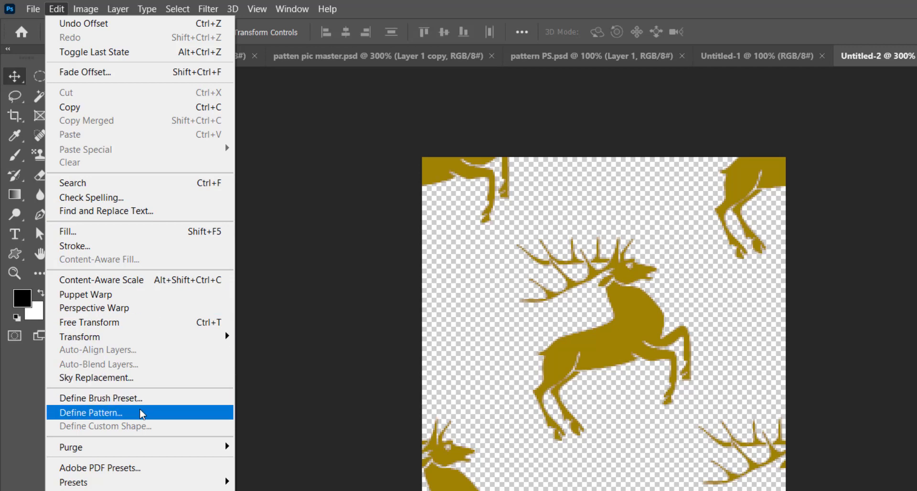
pyautogui.click(141, 414)
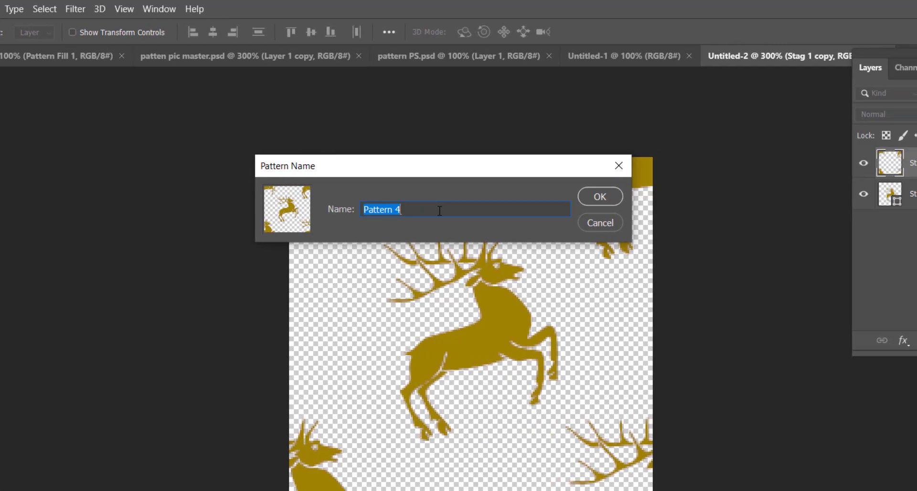
pyautogui.write('กวาง')
pyautogui.click(600, 197)
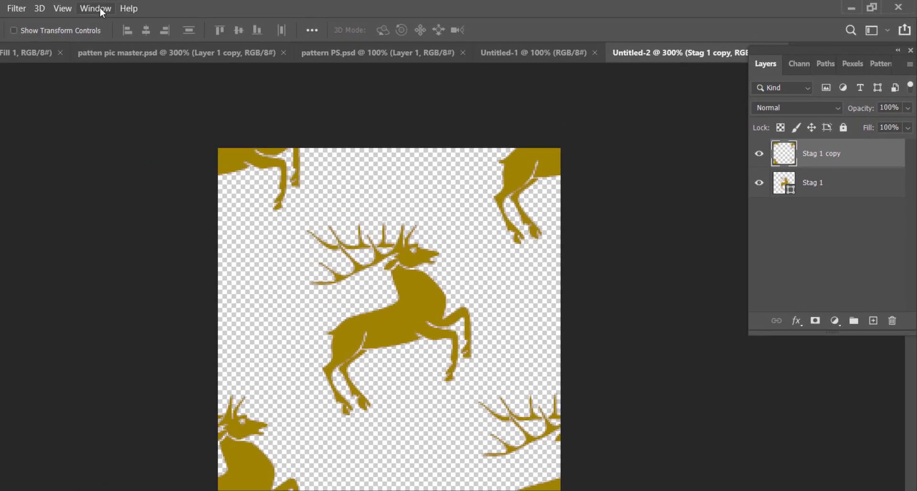
# Show the Patterns panel and switch to the blank Untitled-1 document
pyautogui.click(100, 13)
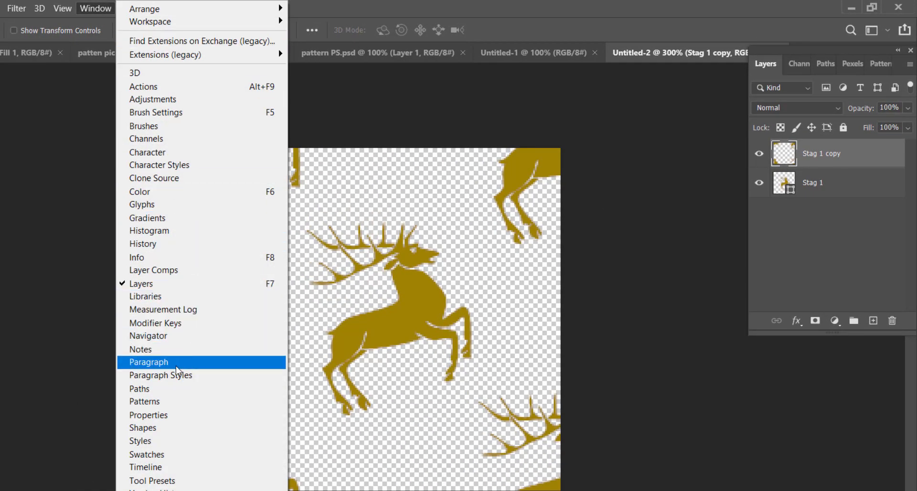
pyautogui.click(175, 400)
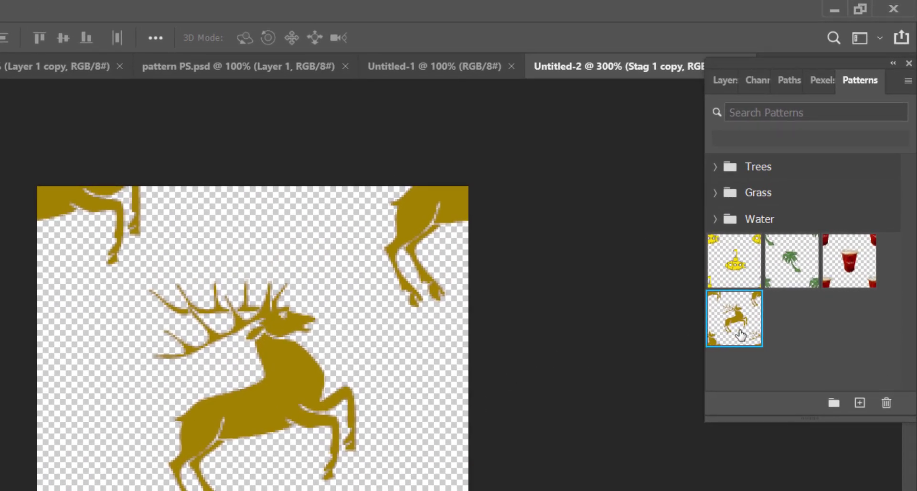
pyautogui.click(387, 65)
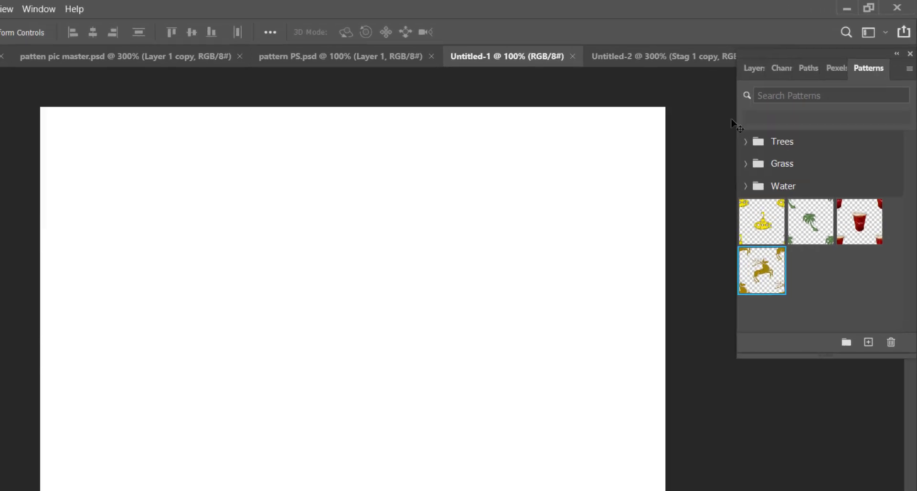
# Add a Pattern Fill layer to Untitled-1 using the new stag pattern
pyautogui.click(754, 68)
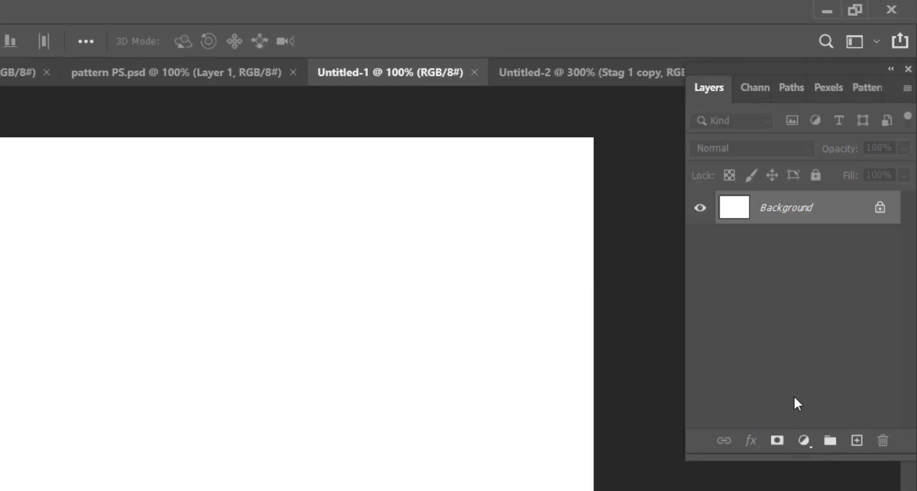
pyautogui.click(806, 447)
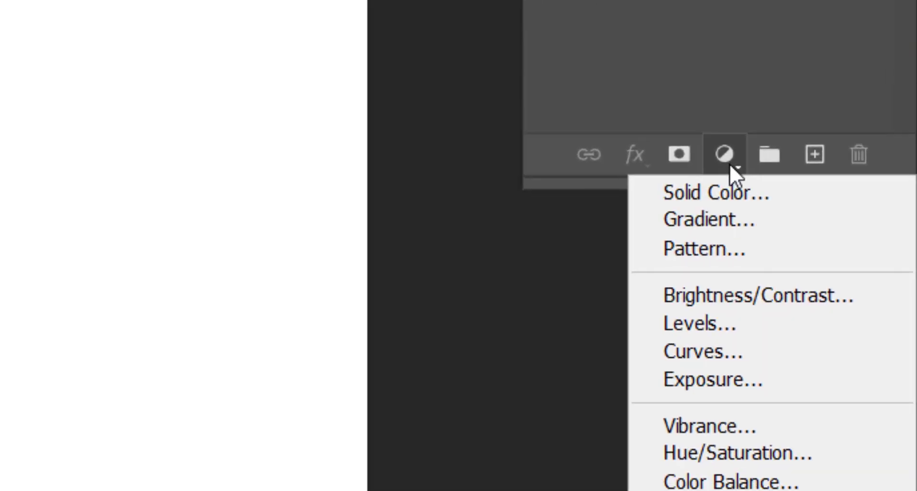
pyautogui.click(718, 246)
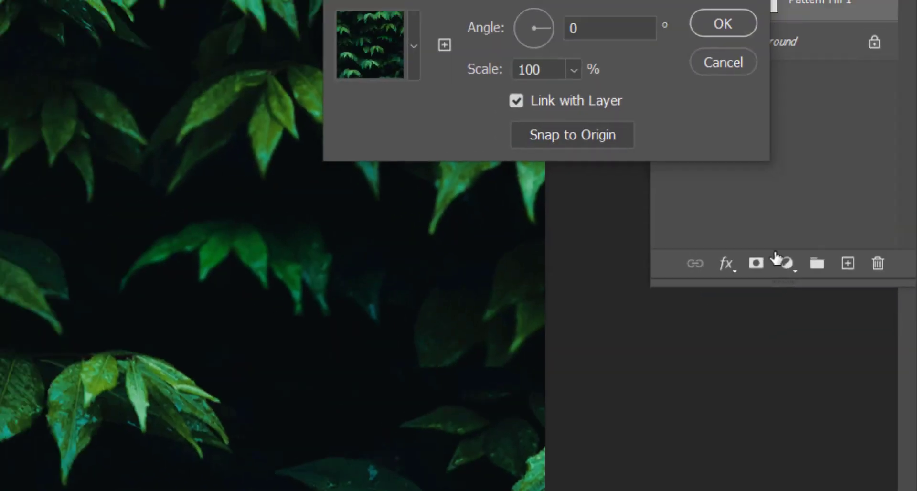
pyautogui.click(503, 134)
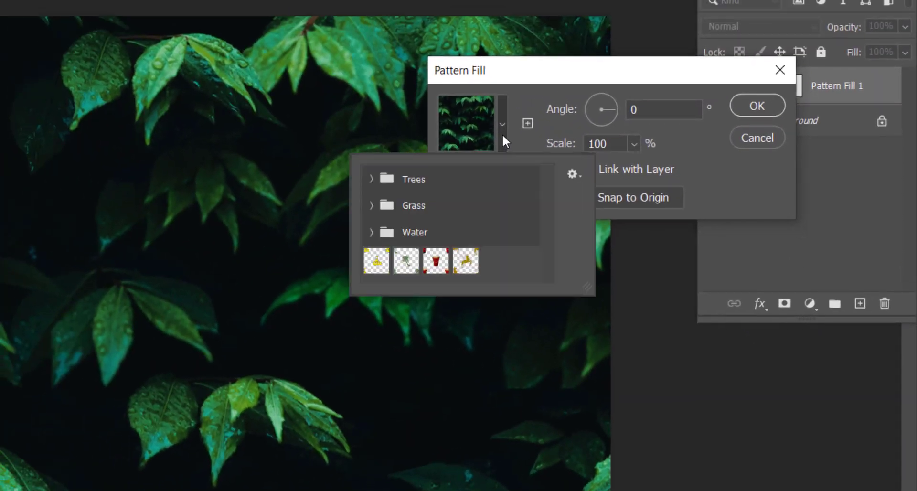
pyautogui.click(463, 259)
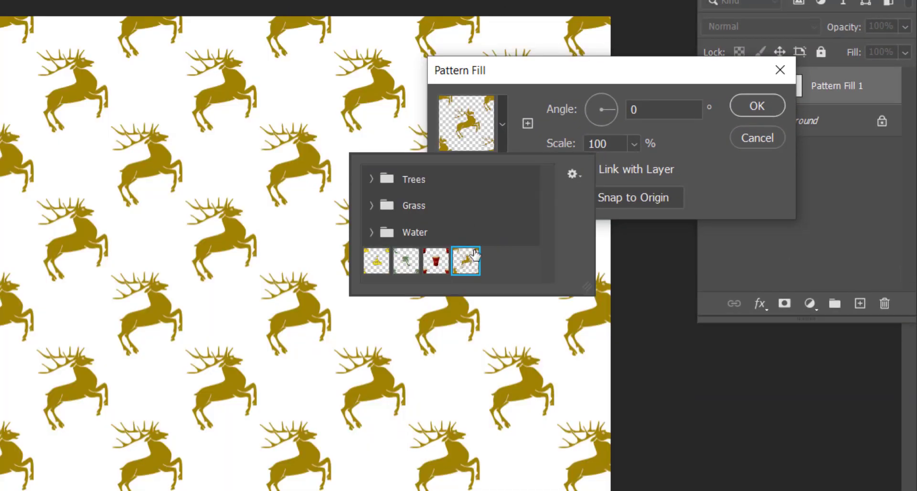
pyautogui.click(537, 82)
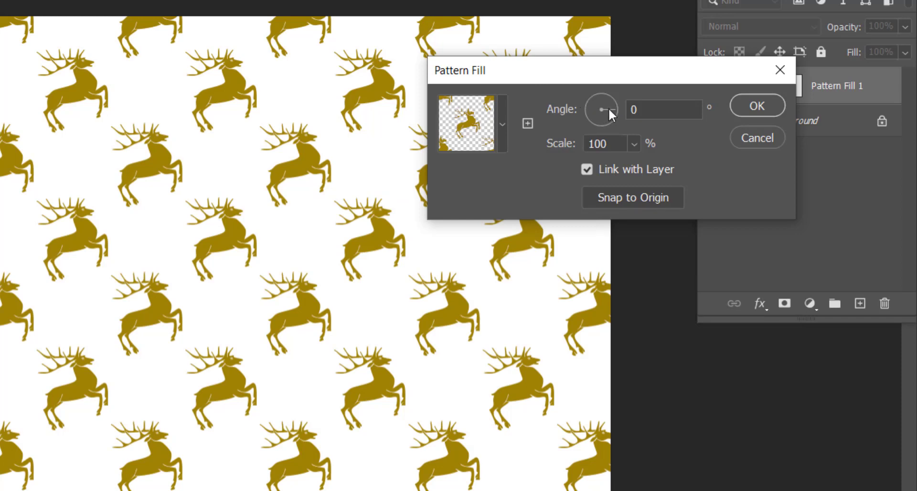
# Try rotating the stag pattern, entering -30° as its angle
pyautogui.moveTo(608, 107); pyautogui.dragTo(608, 107)
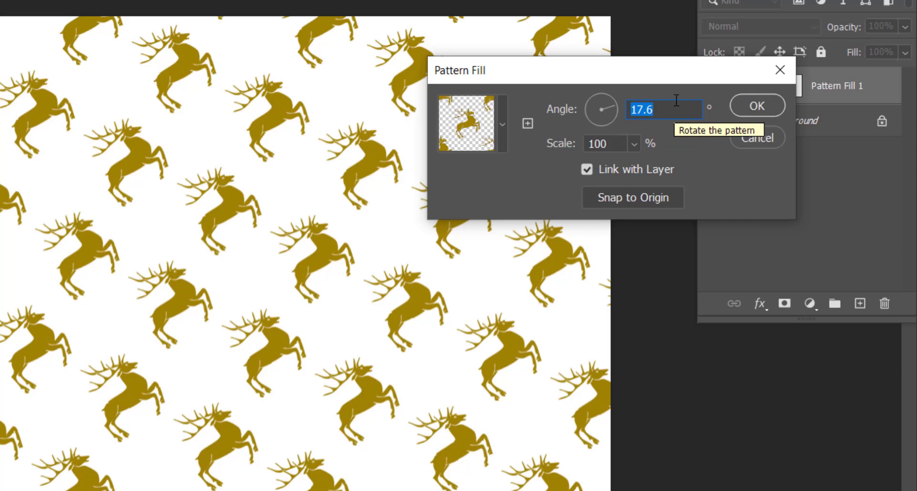
pyautogui.write('-')
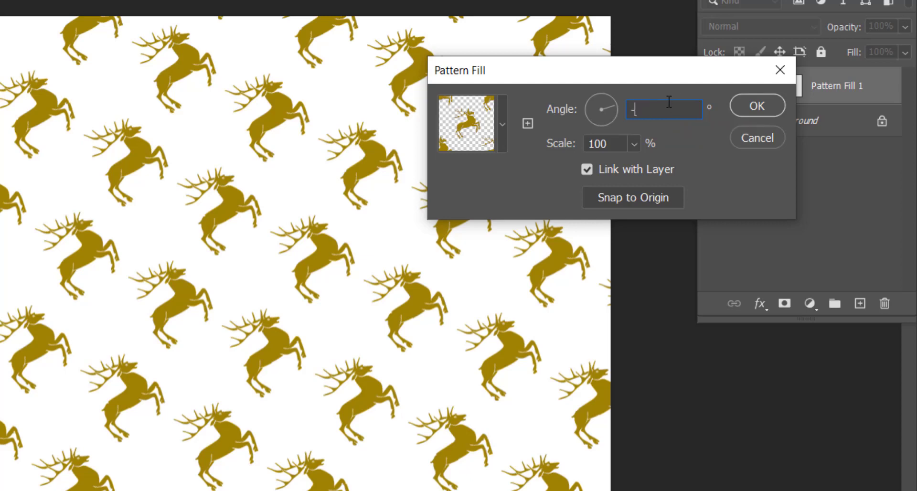
pyautogui.press('BackSpace')
pyautogui.write('30')
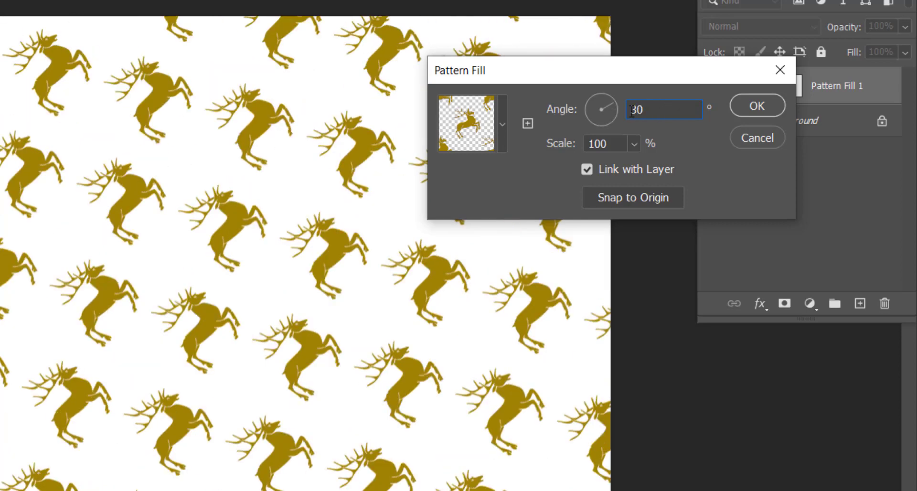
pyautogui.click(631, 110)
pyautogui.write('3')
pyautogui.press('BackSpace')
pyautogui.write('-')
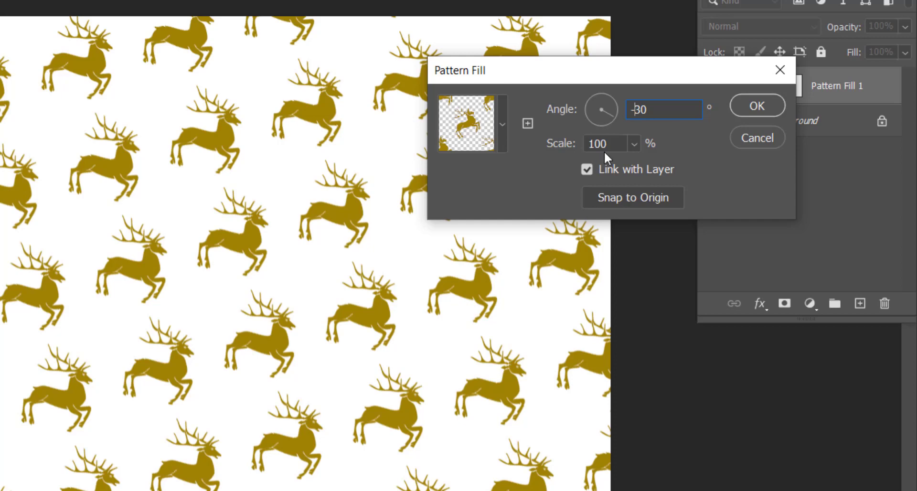
# Try larger scales, then confirm the fill at 0° angle and 100% scale
pyautogui.click(631, 143)
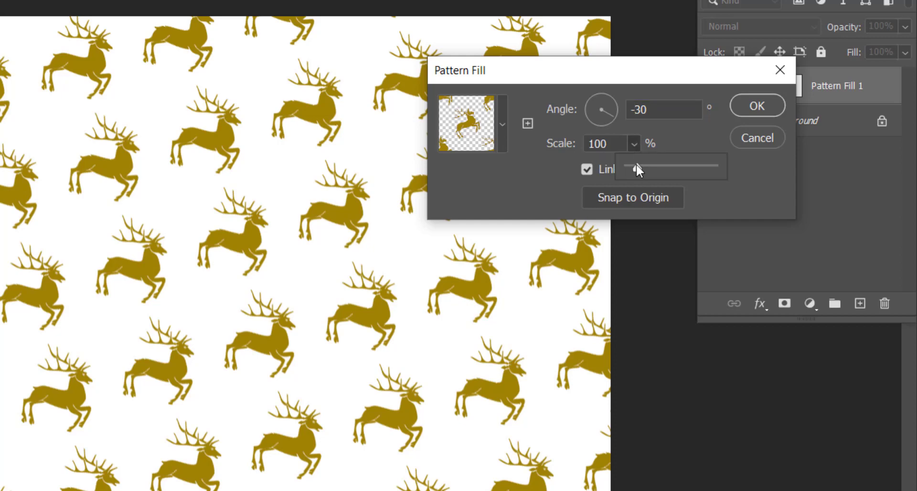
pyautogui.moveTo(640, 164); pyautogui.dragTo(655, 166)
pyautogui.moveTo(654, 167); pyautogui.dragTo(638, 165)
pyautogui.click(659, 109)
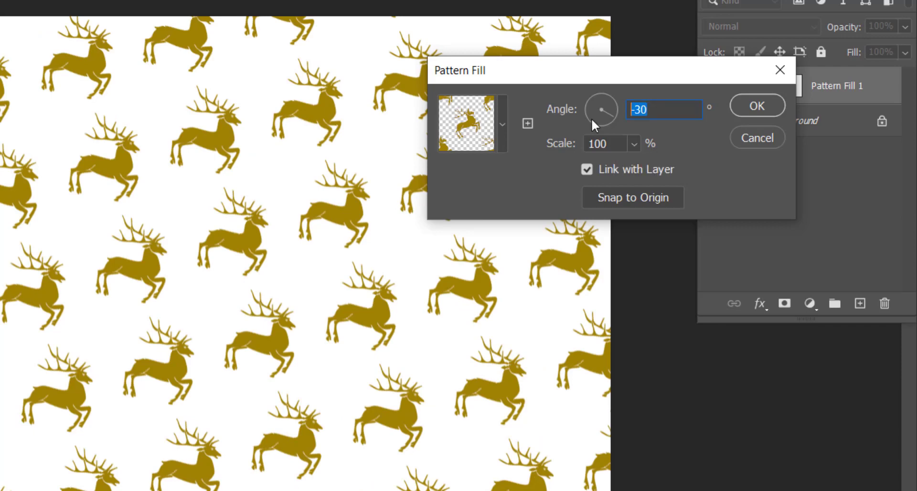
pyautogui.write('0')
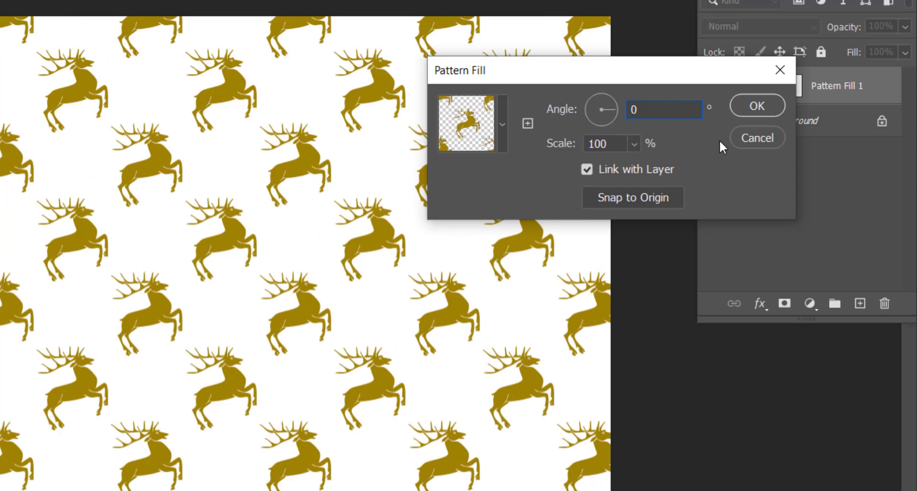
pyautogui.click(748, 111)
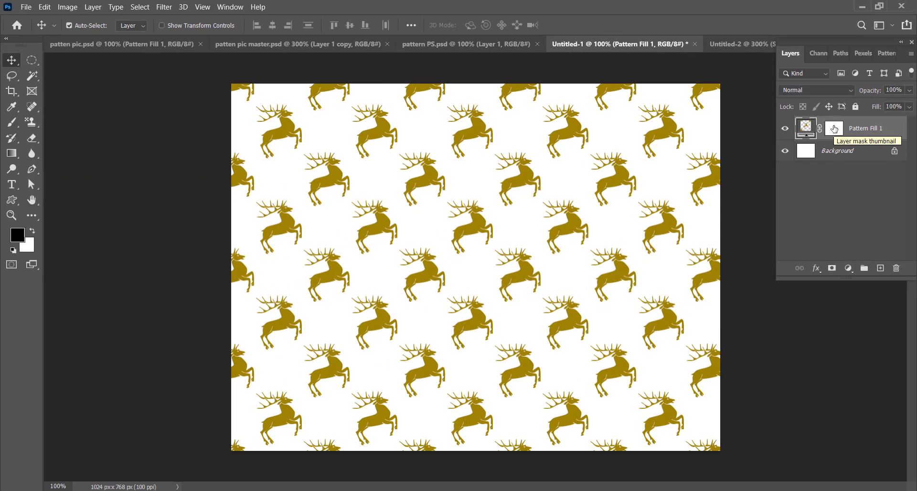
# Fill the Background layer with a black foreground colour behind the stag pattern
pyautogui.click(844, 150)
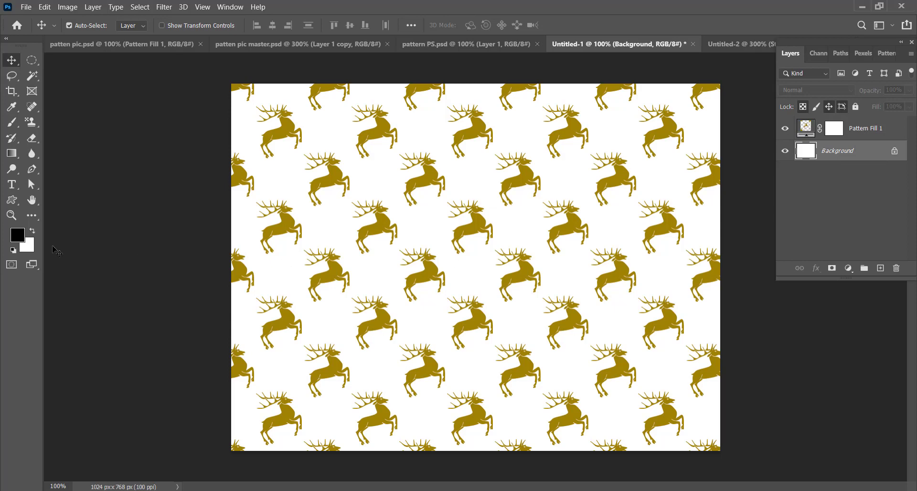
pyautogui.click(17, 234)
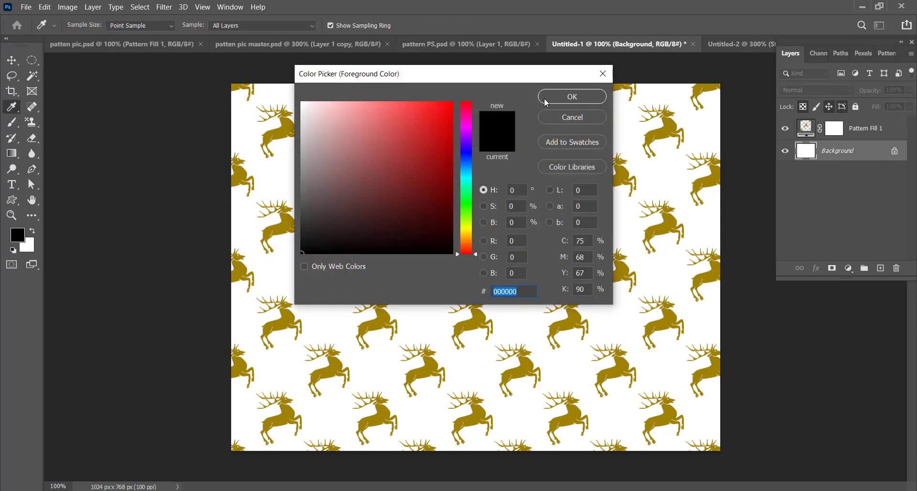
pyautogui.click(546, 98)
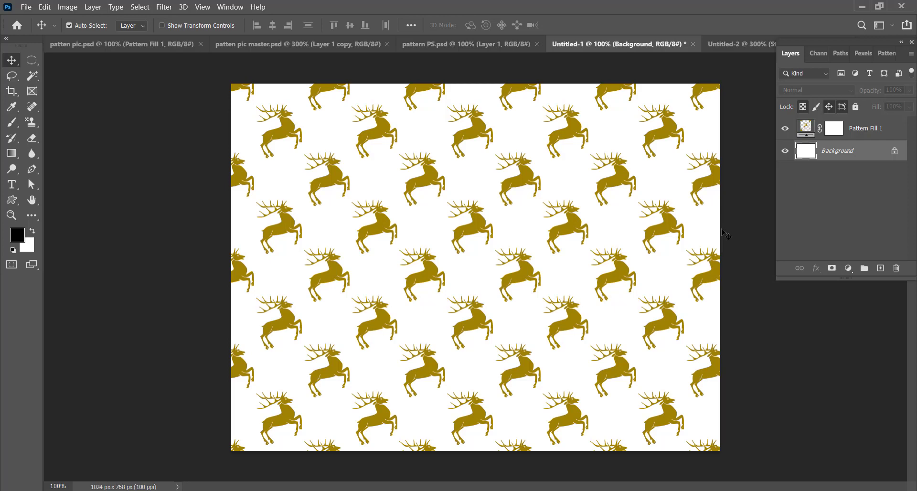
pyautogui.hotkey('alt', 'BackSpace')
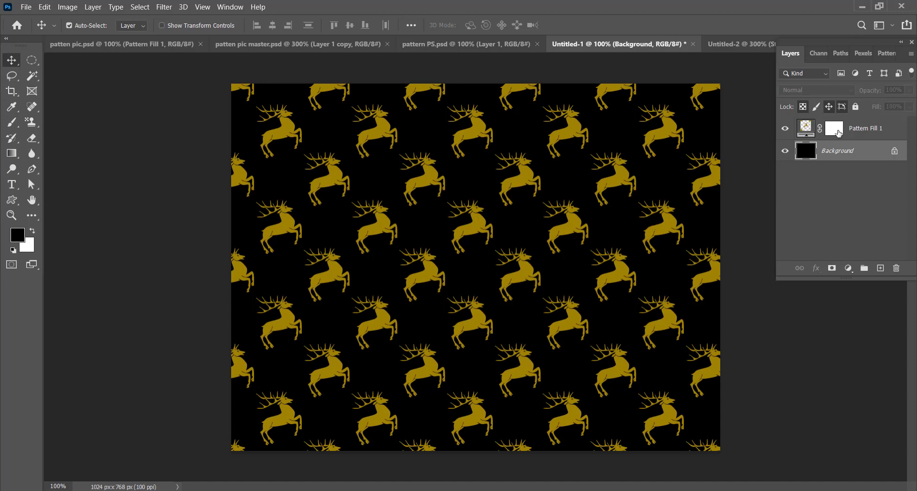
pyautogui.click(807, 130)
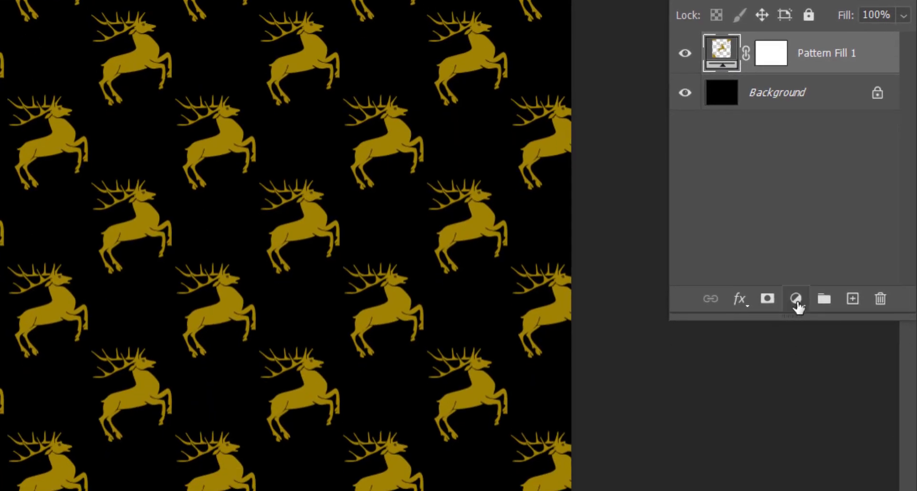
# Add a red #fb0707 Solid Color fill layer clipped to Pattern Fill 1
pyautogui.click(796, 299)
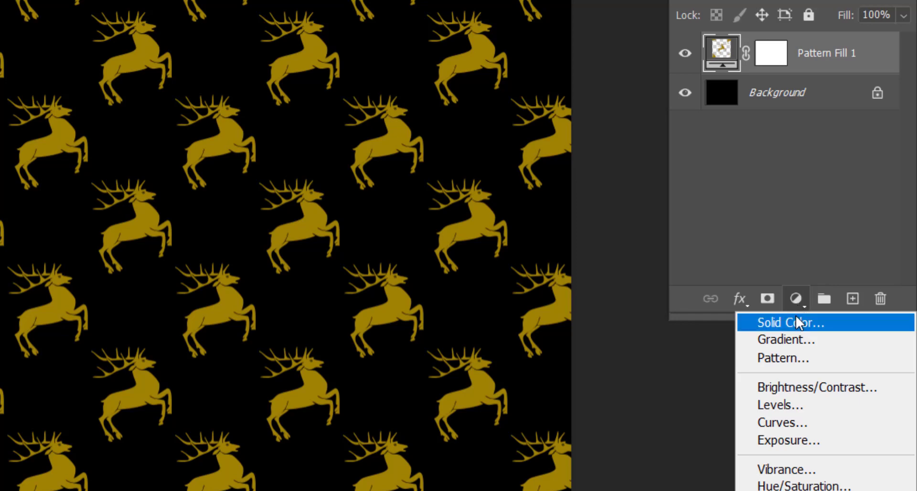
pyautogui.click(796, 317)
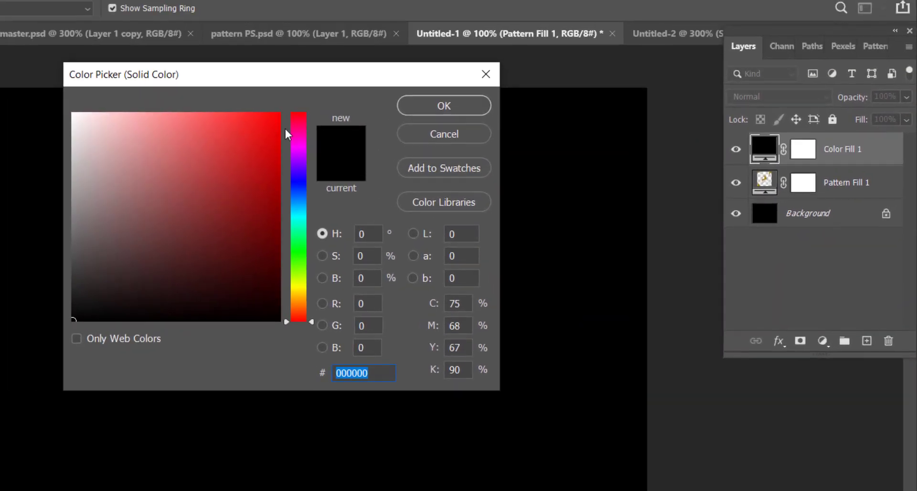
pyautogui.write('fb0707')
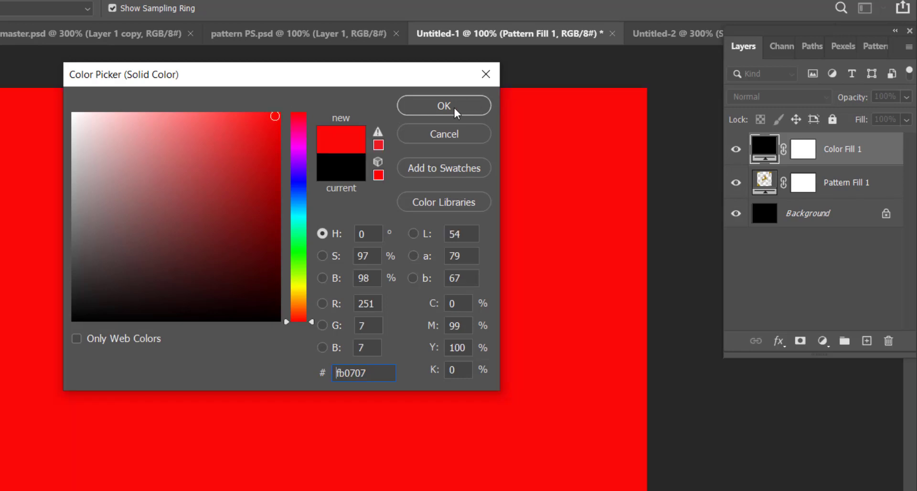
pyautogui.click(473, 106)
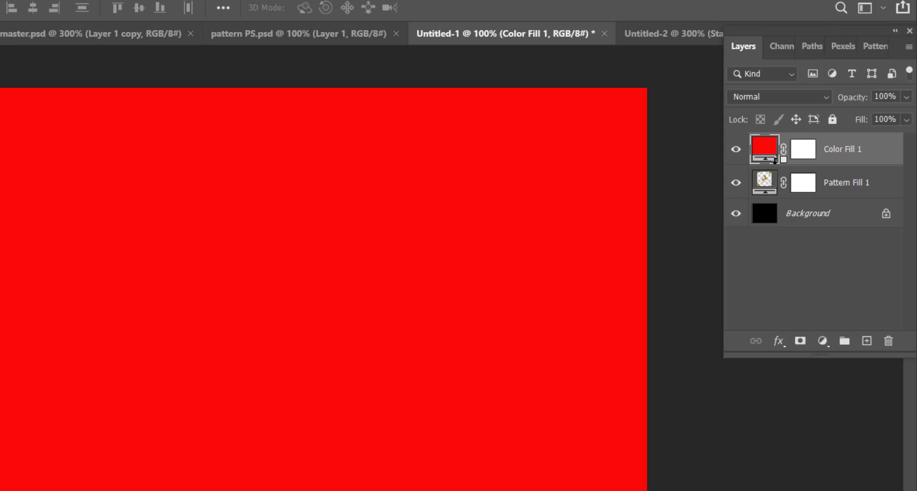
pyautogui.keyDown('alt'); pyautogui.click(776, 165); pyautogui.keyUp('alt')
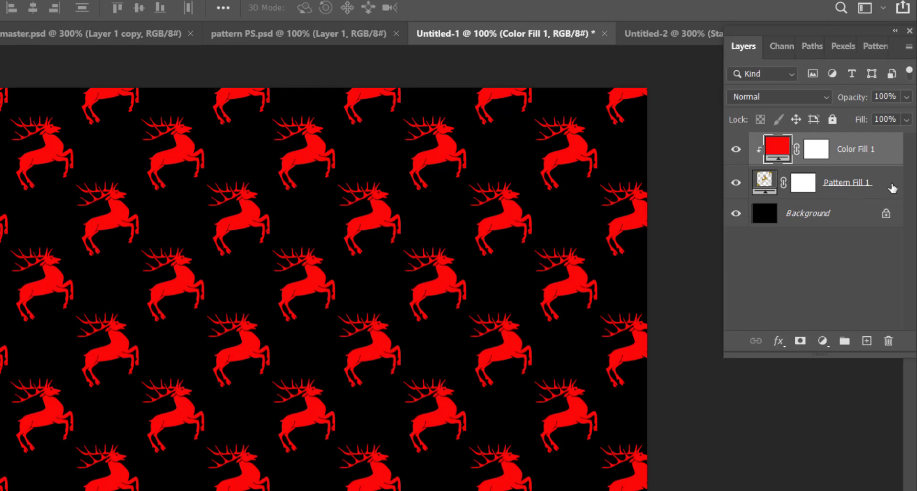
# Recolour the clipped fill purple and bring up patten pic master.psd
pyautogui.doubleClick(784, 153)
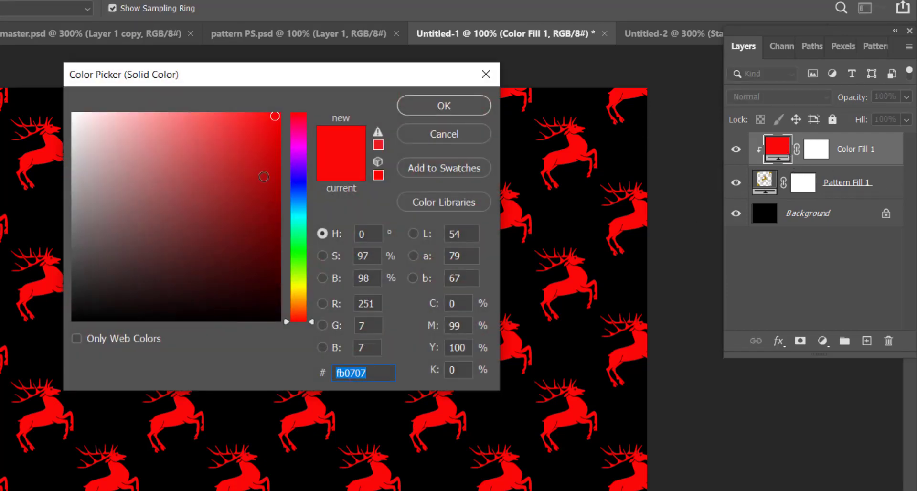
pyautogui.click(300, 162)
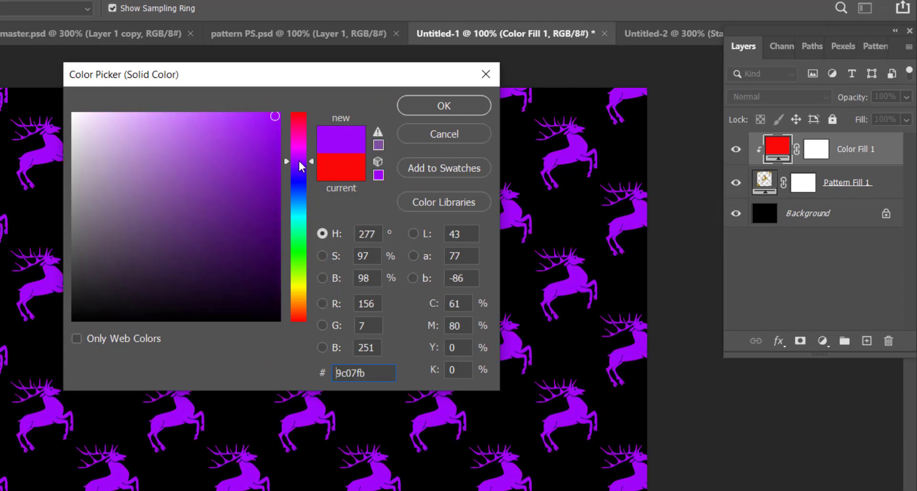
pyautogui.click(410, 108)
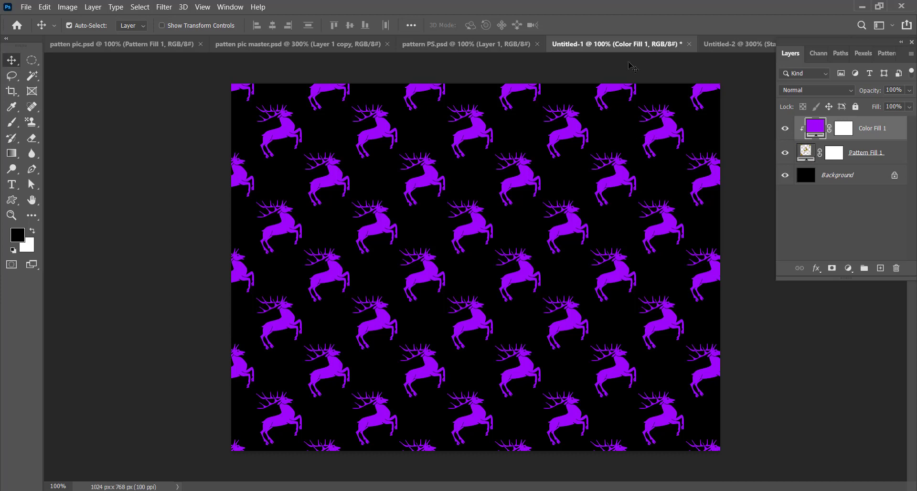
pyautogui.click(272, 44)
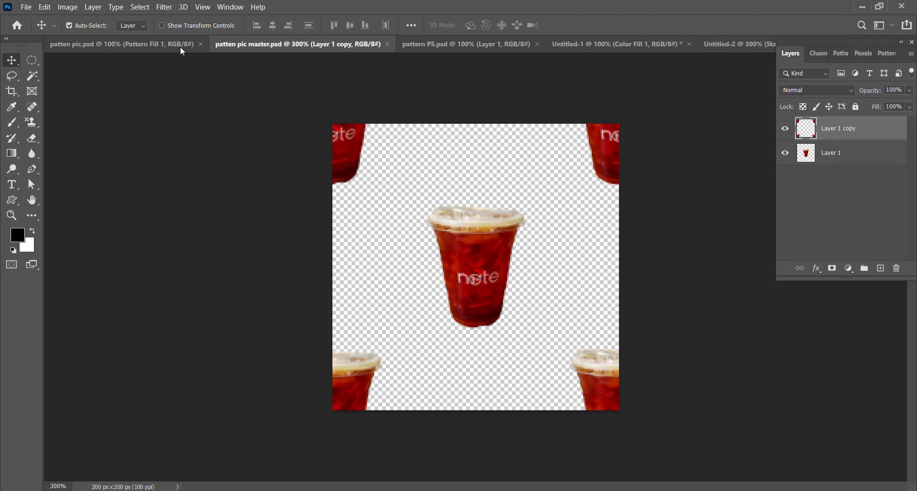
# Create a new 200×200 transparent document, then return to patten pic master.psd
pyautogui.click(26, 7)
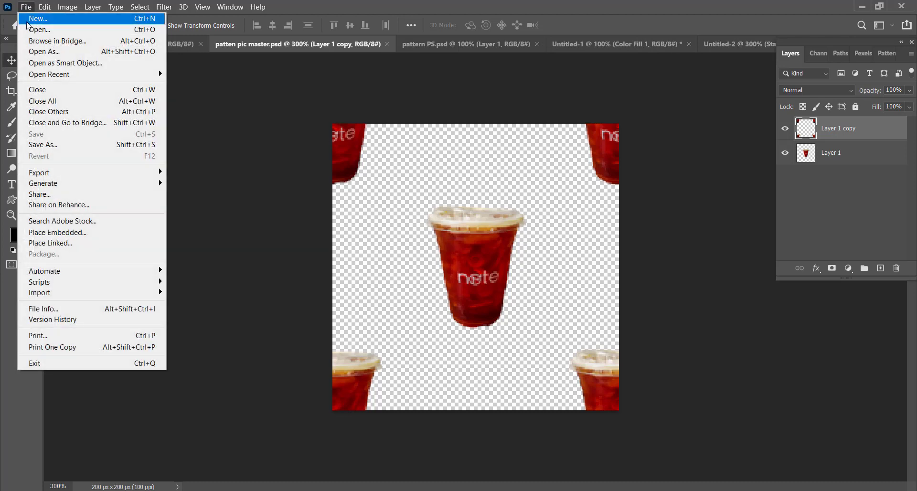
pyautogui.click(28, 19)
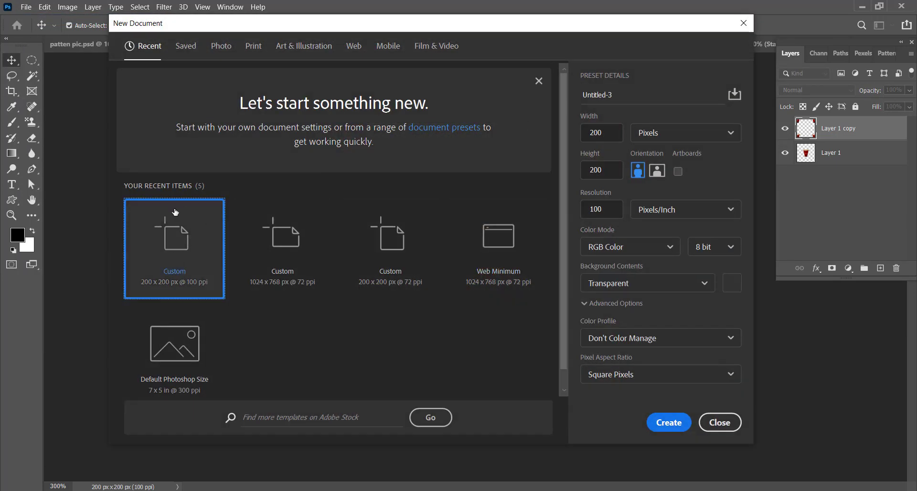
pyautogui.click(671, 422)
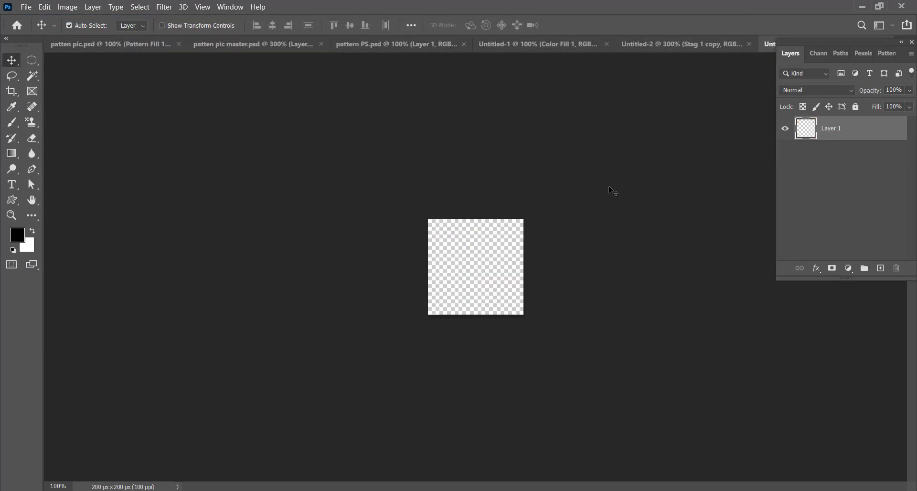
pyautogui.click(635, 48)
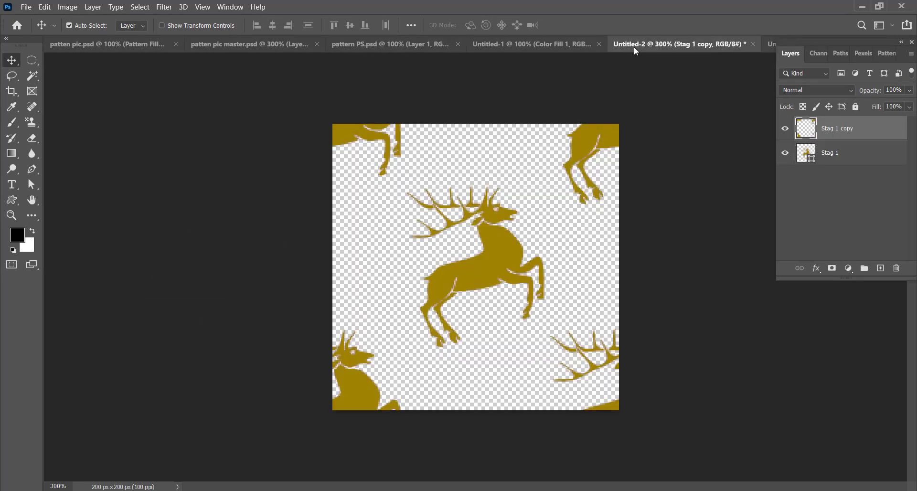
pyautogui.click(414, 48)
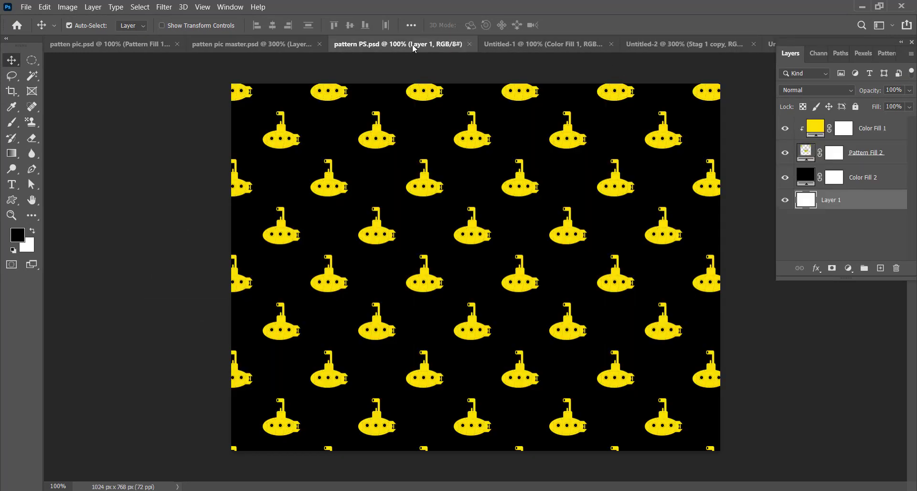
pyautogui.click(530, 44)
pyautogui.click(221, 44)
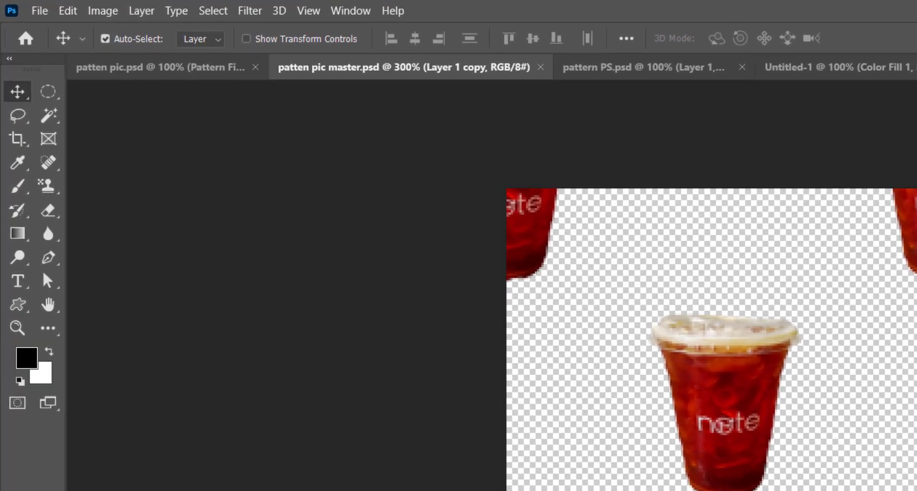
# Select the cup from Layer 1's transparency and copy it
pyautogui.hotkey('alt', '[')
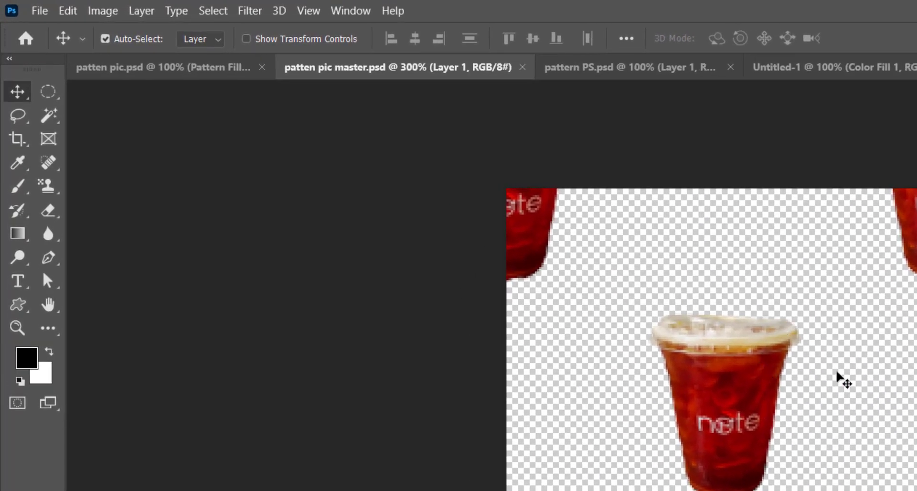
pyautogui.click(216, 10)
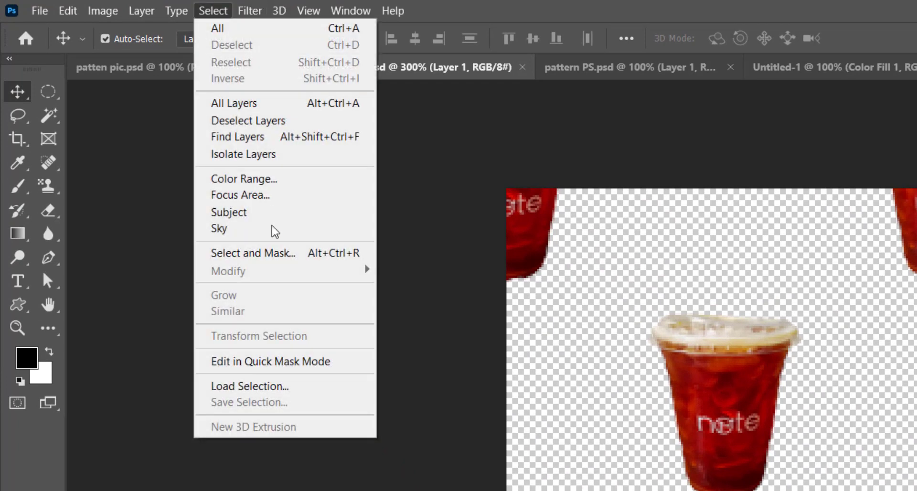
pyautogui.click(285, 386)
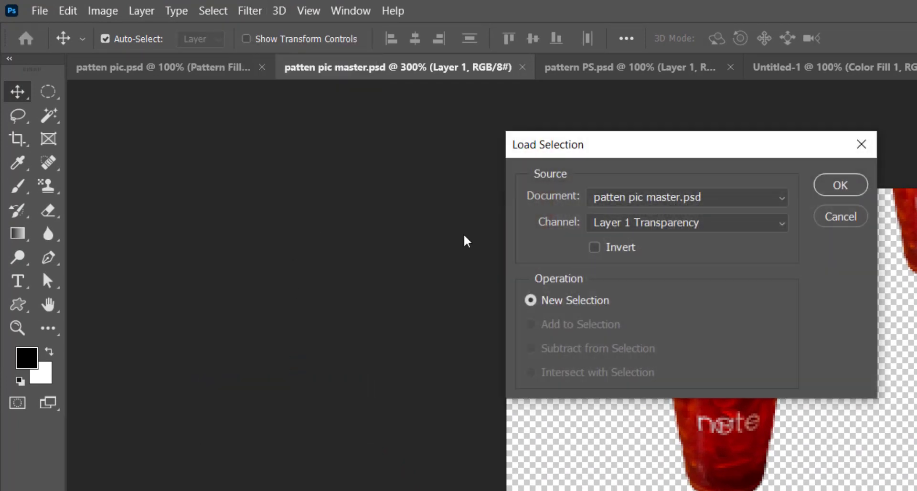
pyautogui.click(841, 186)
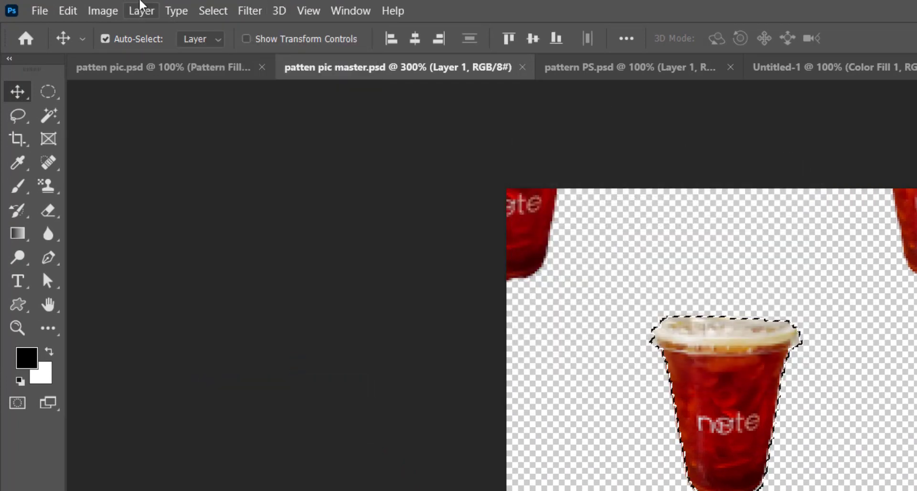
pyautogui.click(70, 11)
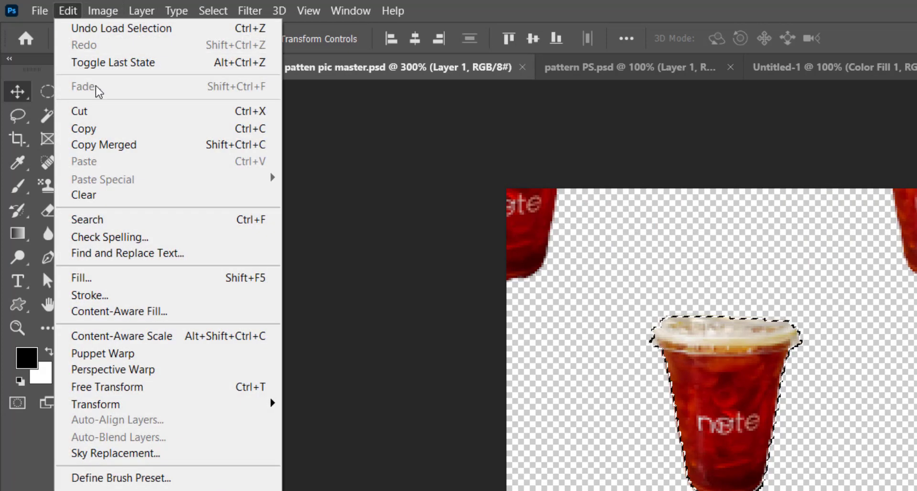
pyautogui.click(105, 130)
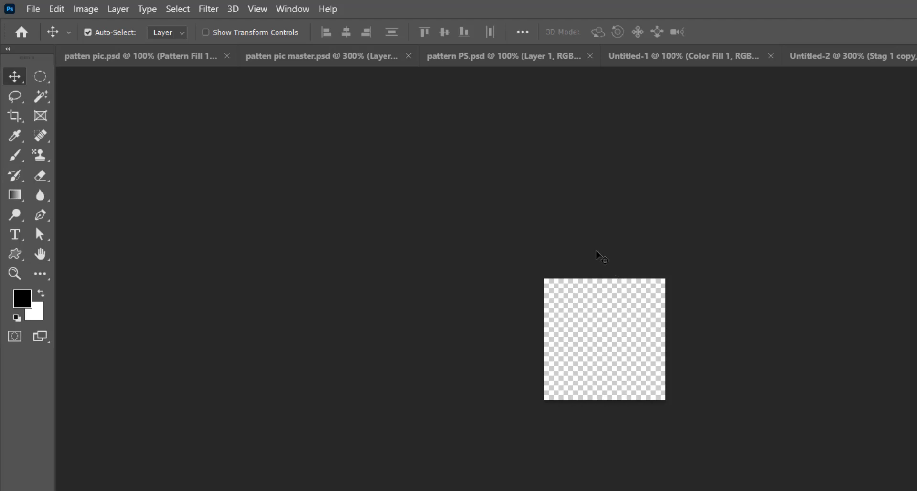
# Paste the cup into the new document, clear the selection, and duplicate it as Layer 1 copy
pyautogui.click(57, 9)
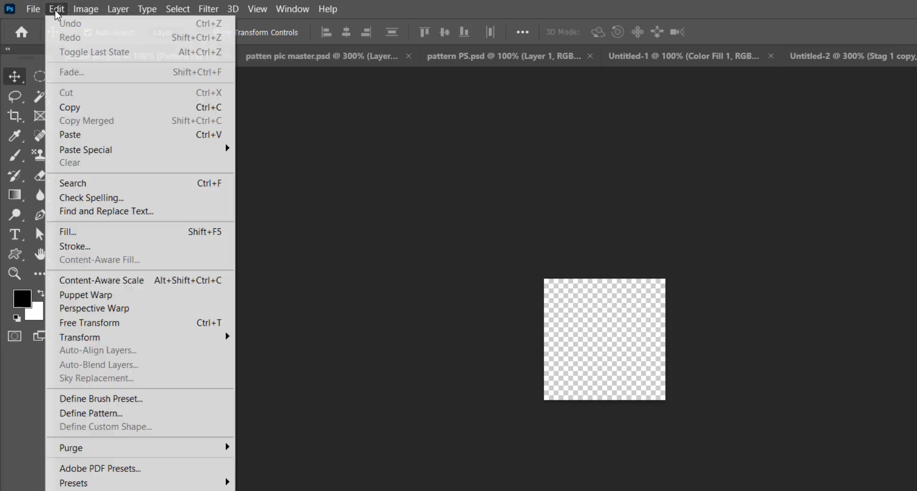
pyautogui.click(97, 137)
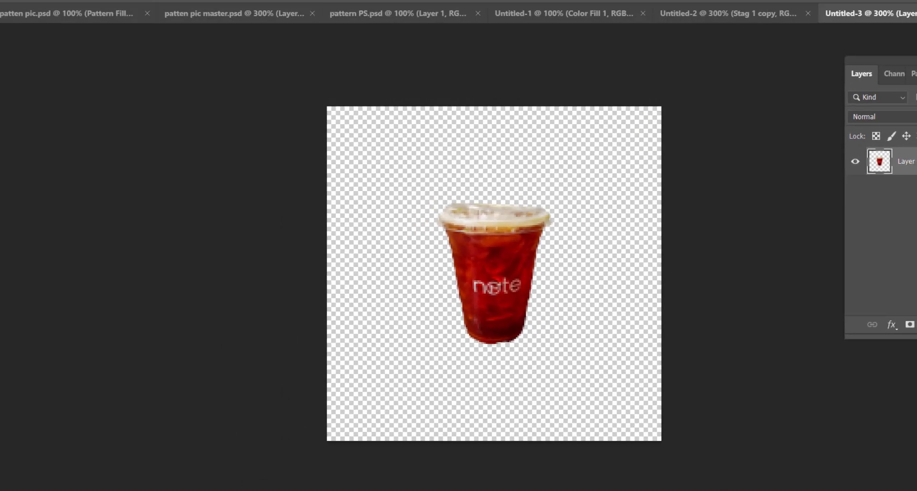
pyautogui.click(152, 7)
pyautogui.click(158, 18)
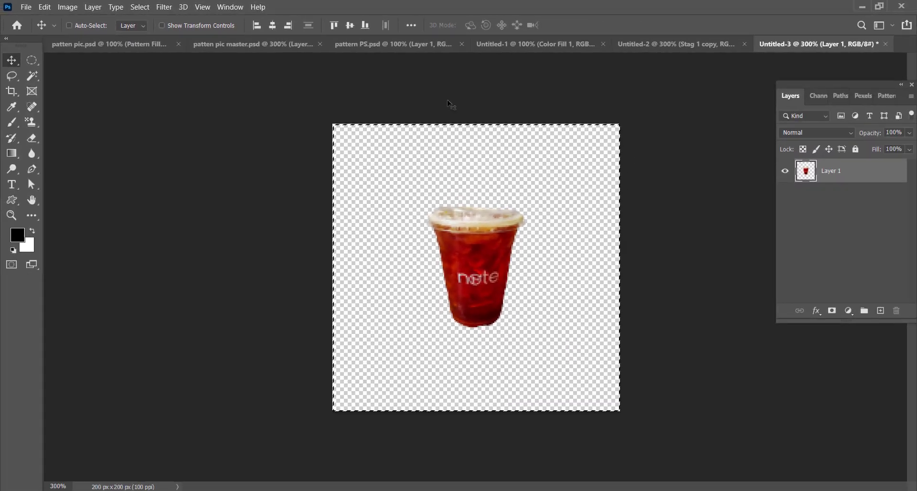
pyautogui.click(139, 7)
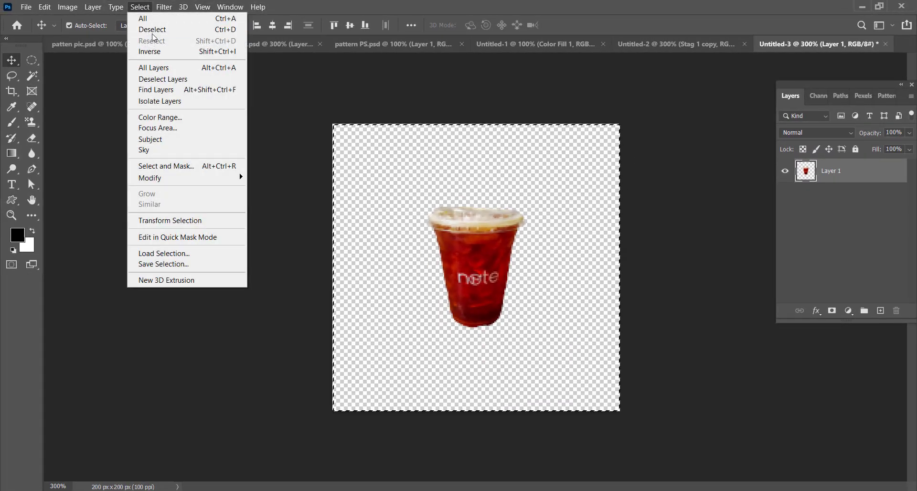
pyautogui.click(153, 29)
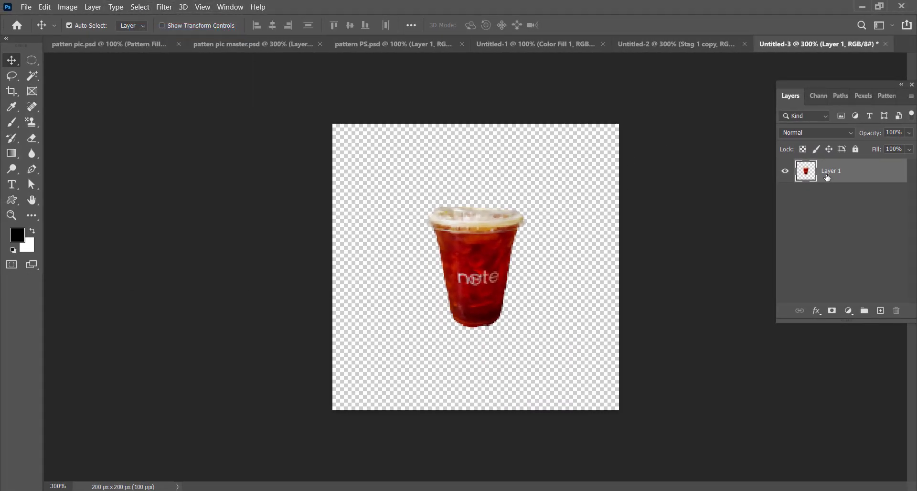
pyautogui.press('ctrl')
pyautogui.hotkey('ctrl', 'j')
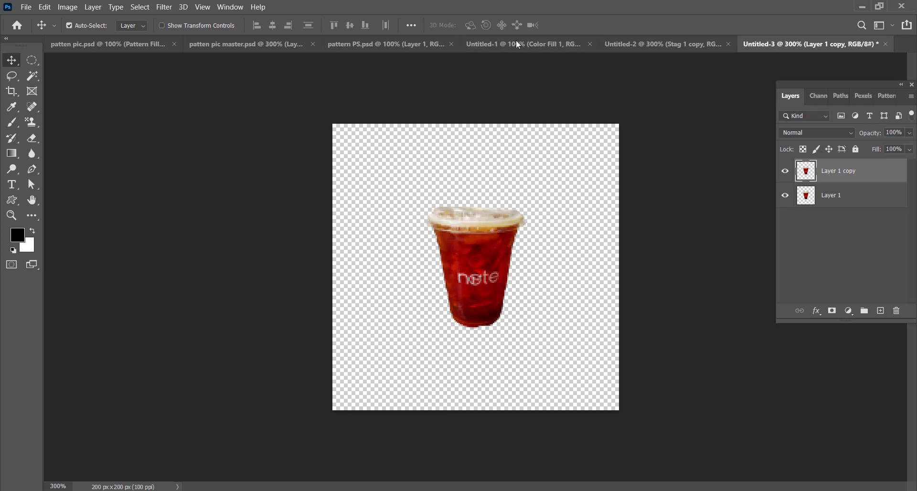
pyautogui.click(164, 6)
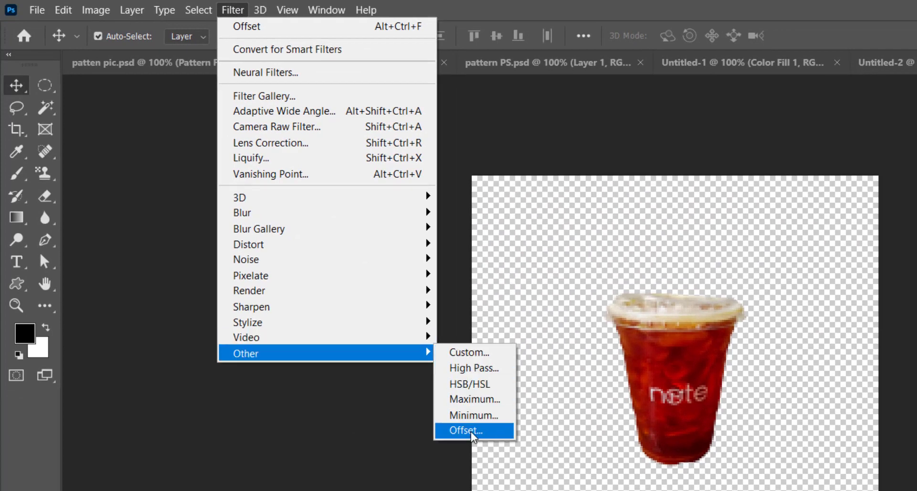
# Offset Layer 1 copy +100 px both ways with wraparound and define it as Pattern 4
pyautogui.moveTo(301, 407)
pyautogui.click(466, 429)
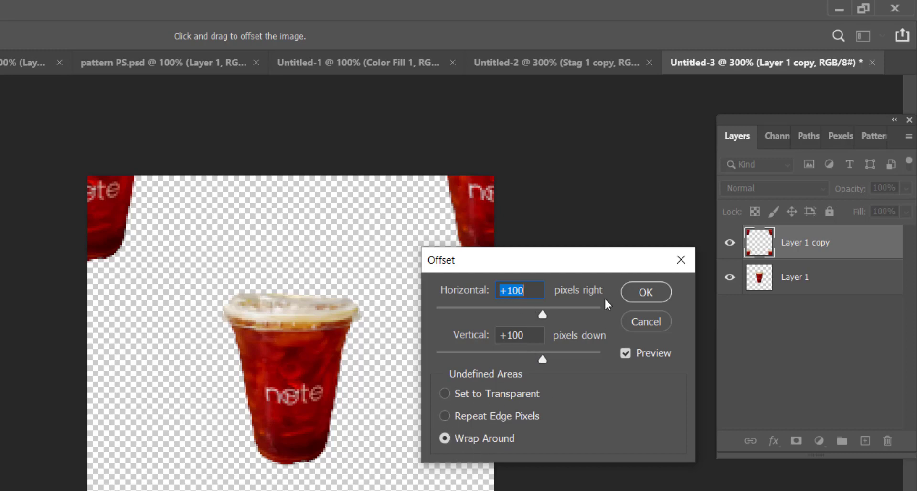
pyautogui.click(637, 289)
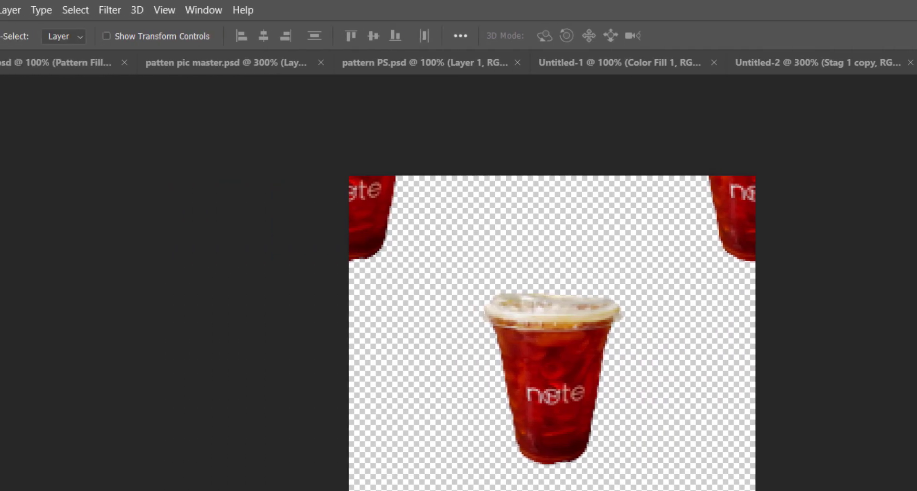
pyautogui.click(63, 10)
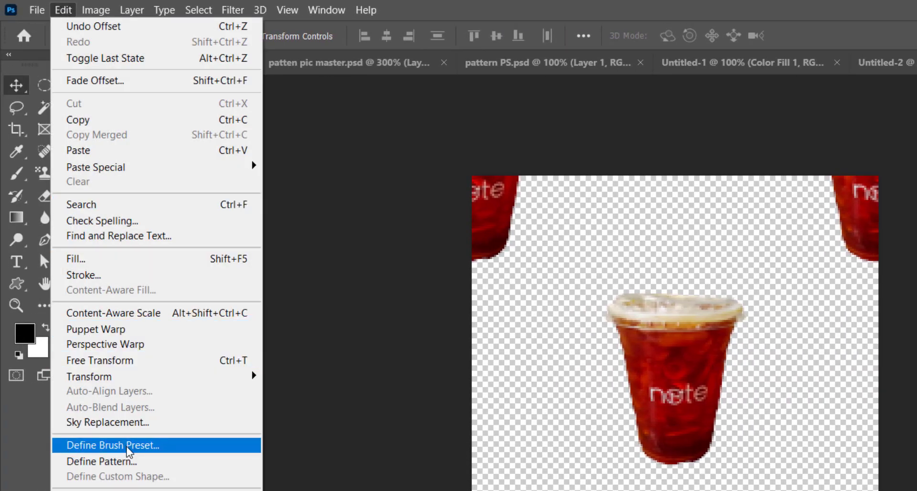
pyautogui.click(130, 461)
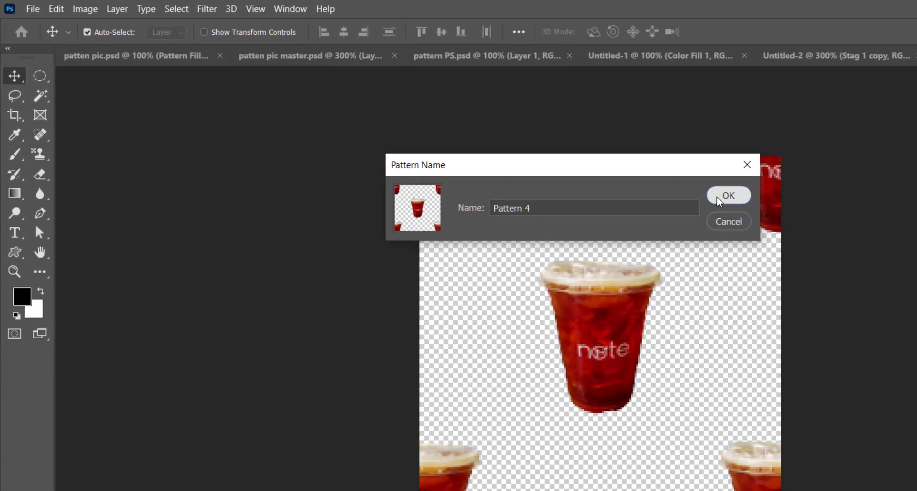
pyautogui.click(812, 223)
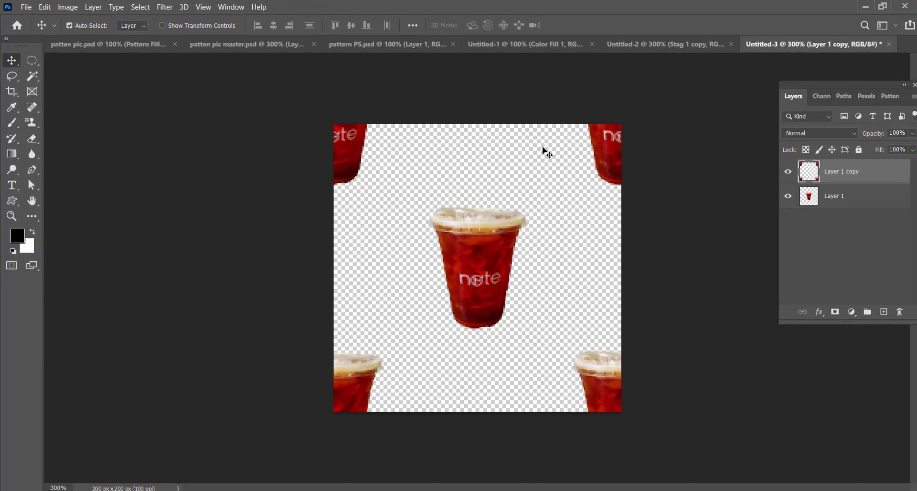
# In Untitled-1, hide the Color Fill 1 and Pattern Fill 1 stag layers
pyautogui.click(658, 48)
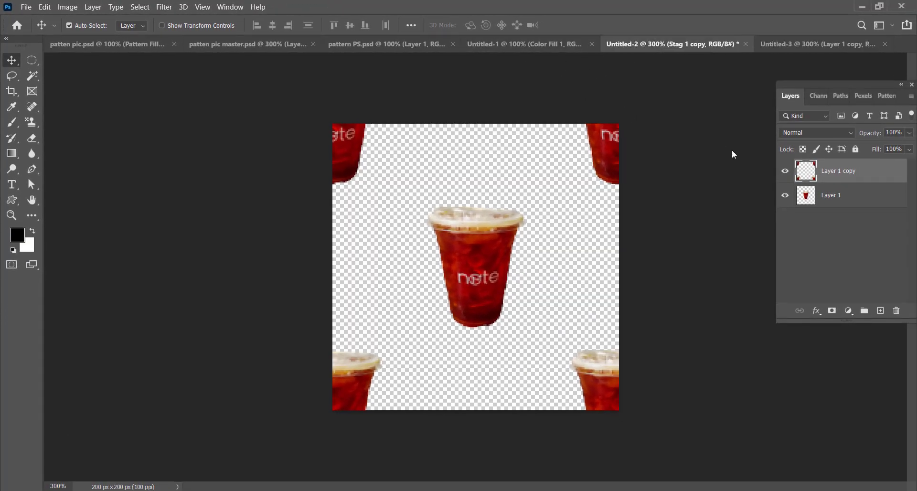
pyautogui.click(532, 47)
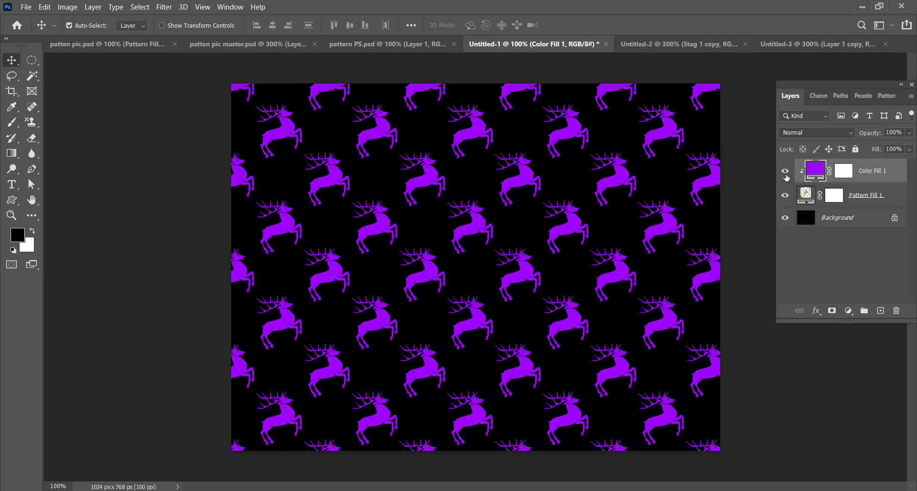
pyautogui.click(785, 171)
pyautogui.click(786, 196)
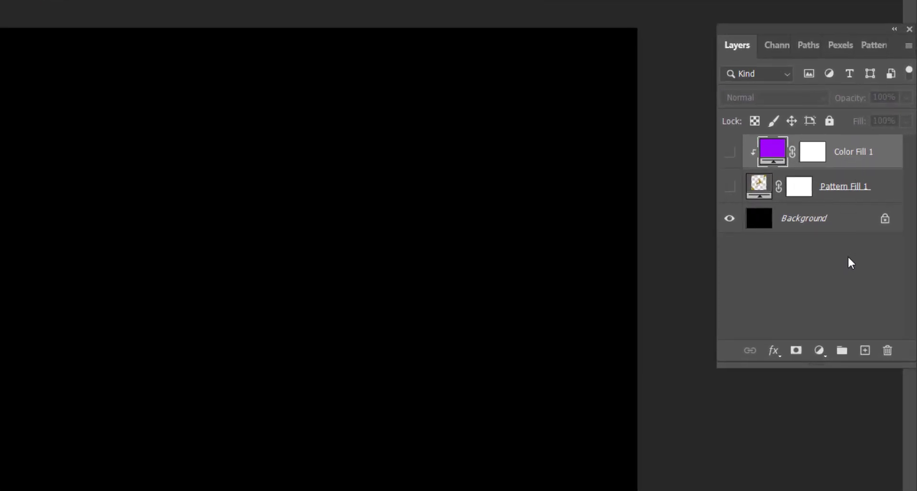
# Add a Pattern Fill layer of the red cup pattern rotated 16.55°
pyautogui.click(819, 351)
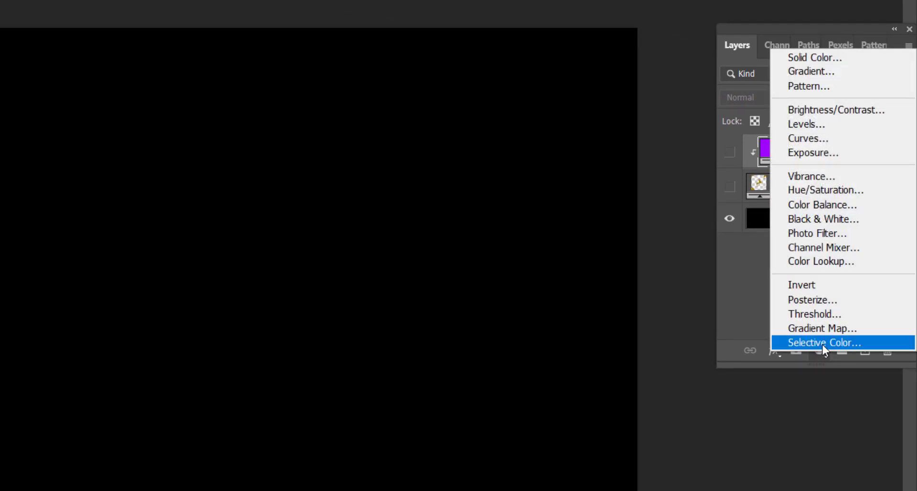
pyautogui.click(808, 85)
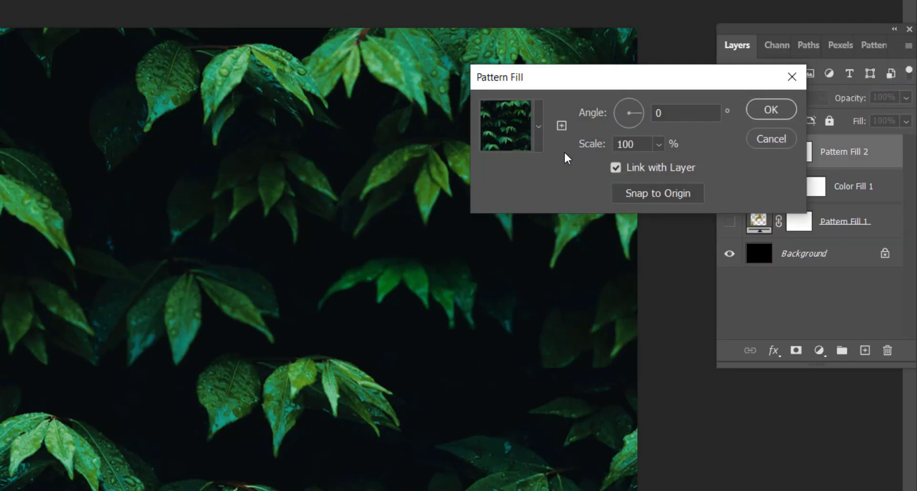
pyautogui.click(540, 128)
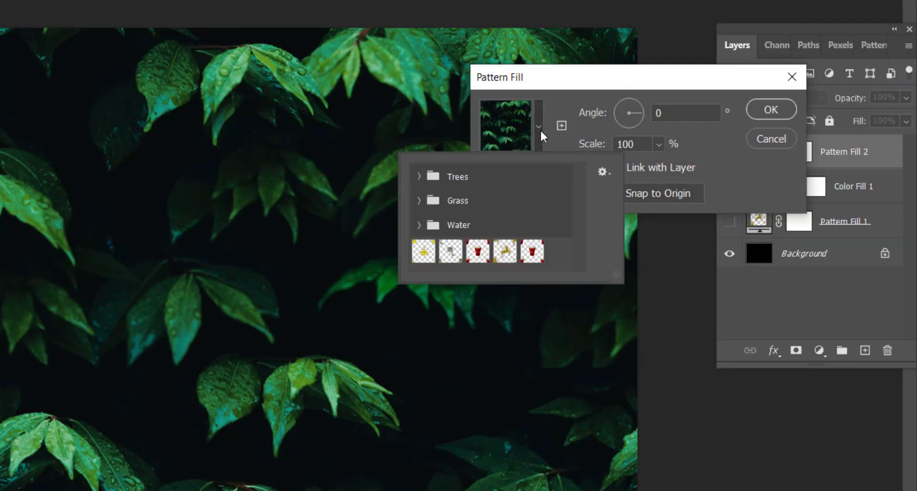
pyautogui.click(533, 252)
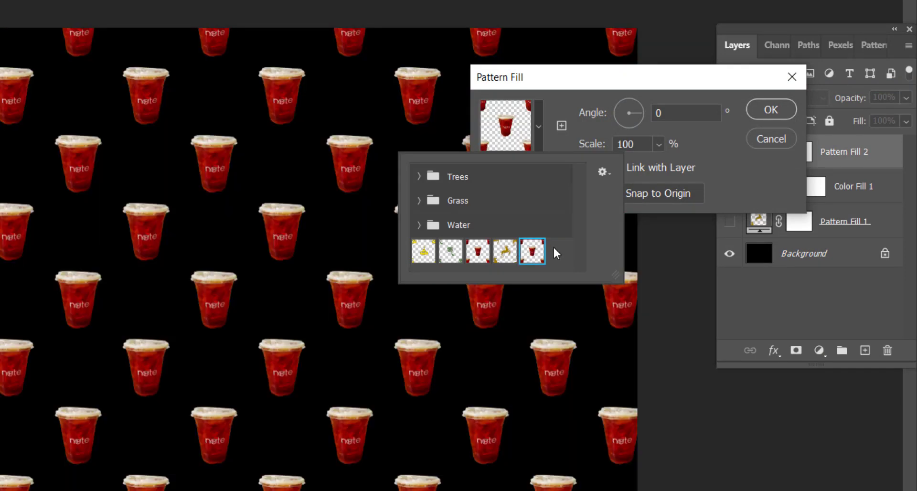
pyautogui.click(701, 150)
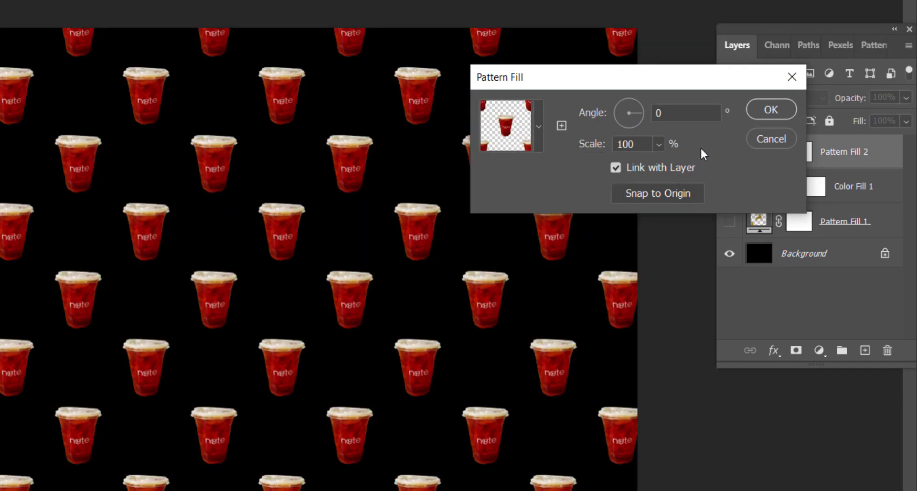
pyautogui.click(638, 110)
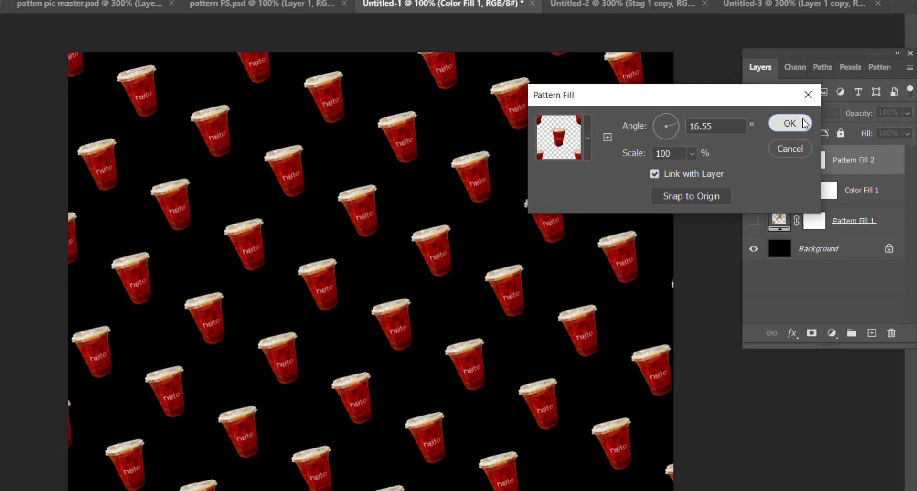
pyautogui.click(804, 124)
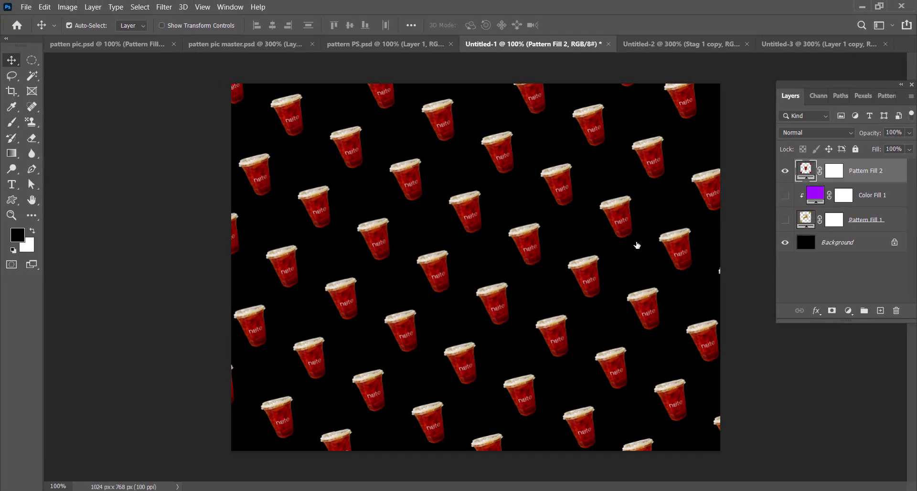